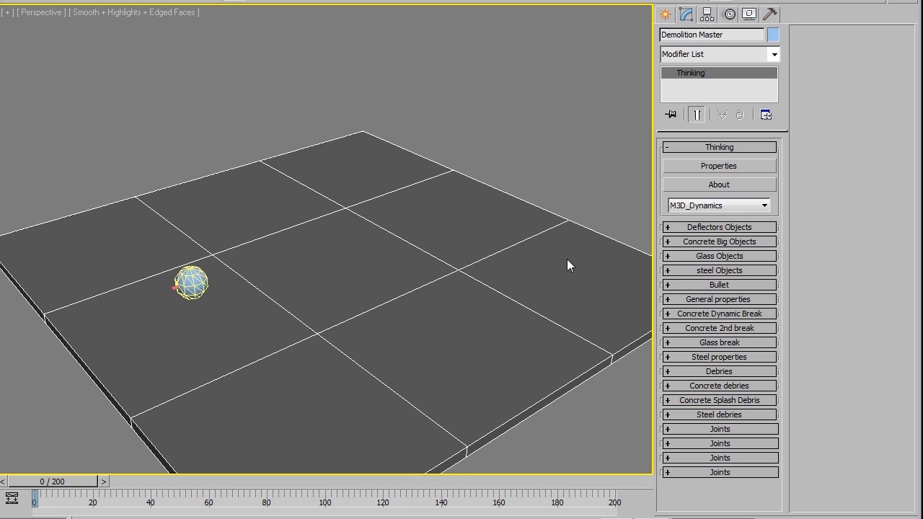
# Review the Deflectors, Concrete Big and Glass Objects settings, and open the Bullet settings
pyautogui.moveTo(332, 299); pyautogui.dragTo(371, 274, button='middle')
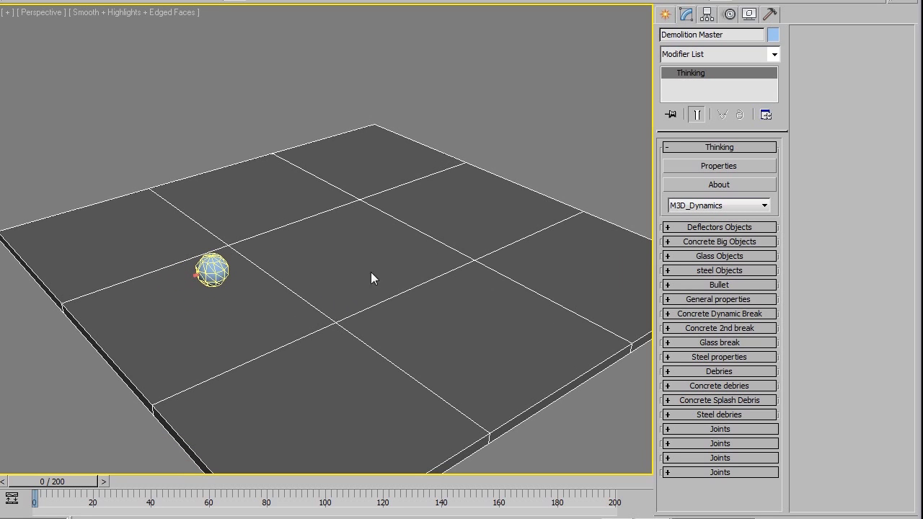
pyautogui.click(716, 149)
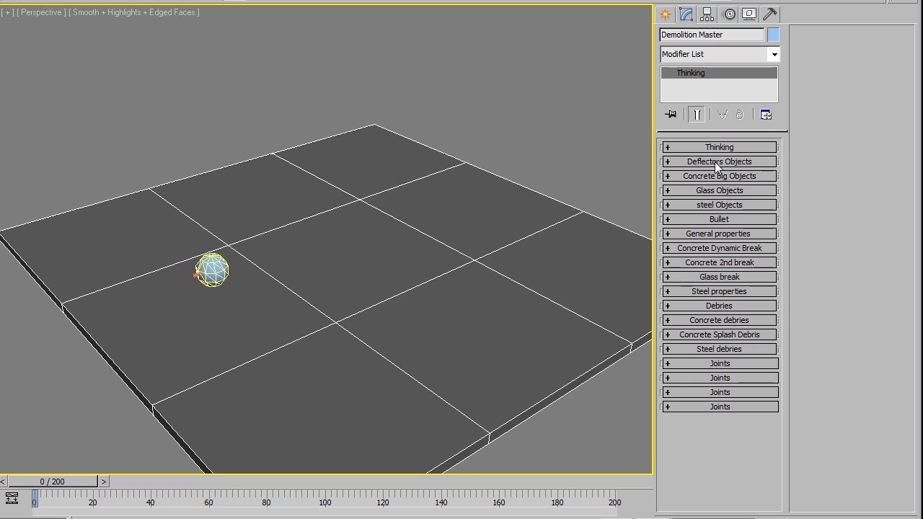
pyautogui.click(715, 162)
pyautogui.click(714, 161)
pyautogui.click(711, 176)
pyautogui.click(708, 177)
pyautogui.click(708, 191)
pyautogui.click(707, 191)
pyautogui.click(709, 219)
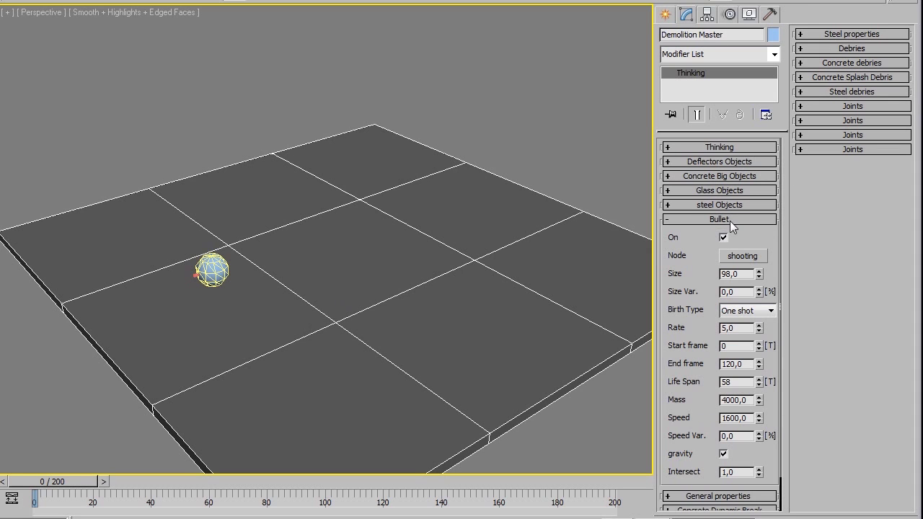
# Move the animation to frame 2 and set the bullet's size to 152,88
pyautogui.scroll(-2, 702, 323)
pyautogui.click(232, 280)
pyautogui.moveTo(240, 274); pyautogui.dragTo(223, 291)
pyautogui.moveTo(53, 480); pyautogui.dragTo(60, 485)
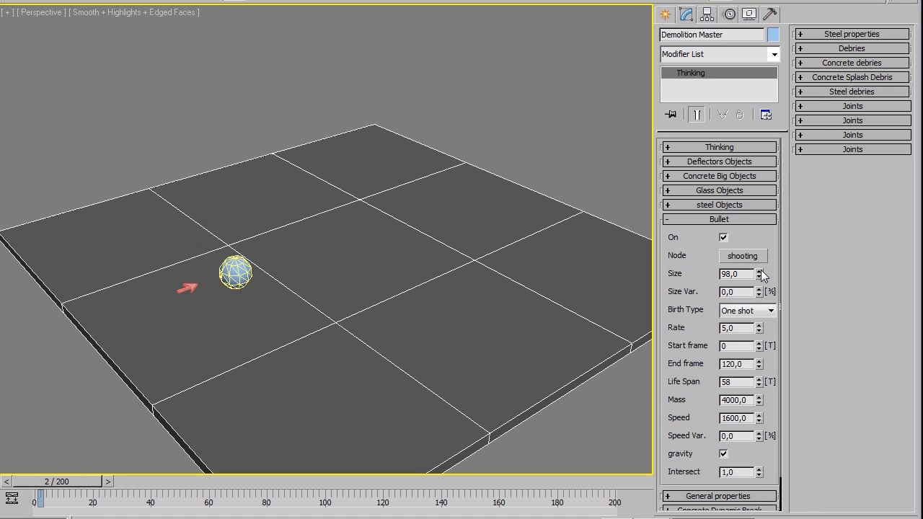
pyautogui.moveTo(759, 273); pyautogui.dragTo(765, 231)
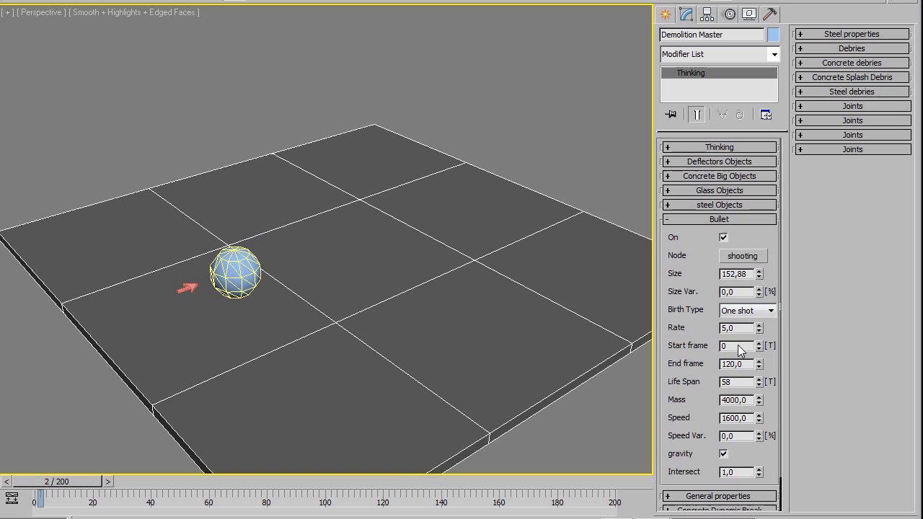
# Try a start frame of 15 and a life span of 5 for the bullet, checking the effect along the timeline
pyautogui.moveTo(759, 347); pyautogui.dragTo(759, 338)
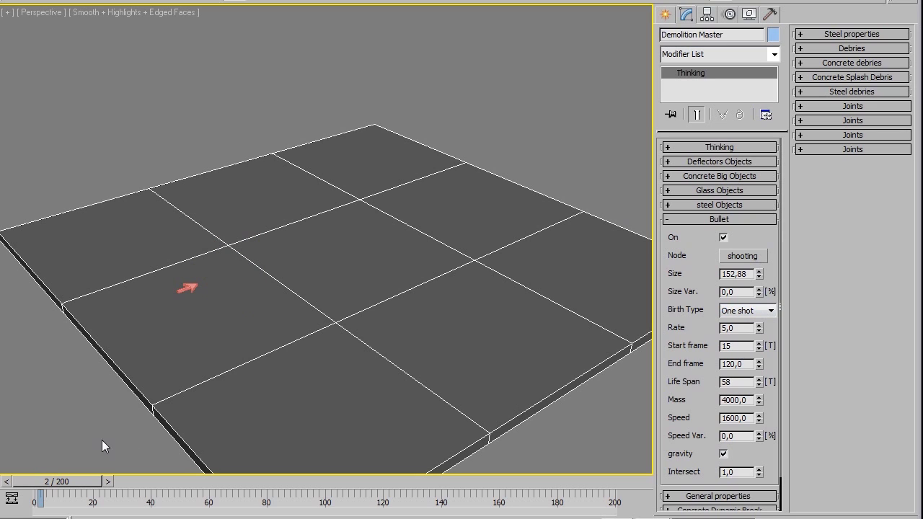
pyautogui.moveTo(57, 482); pyautogui.dragTo(72, 482)
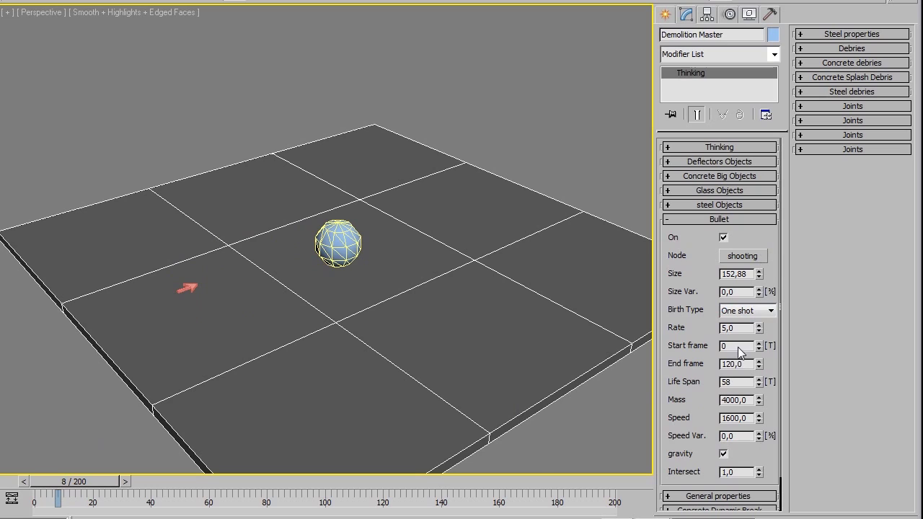
pyautogui.moveTo(737, 382); pyautogui.dragTo(721, 382)
pyautogui.write('5')
pyautogui.press('Return')
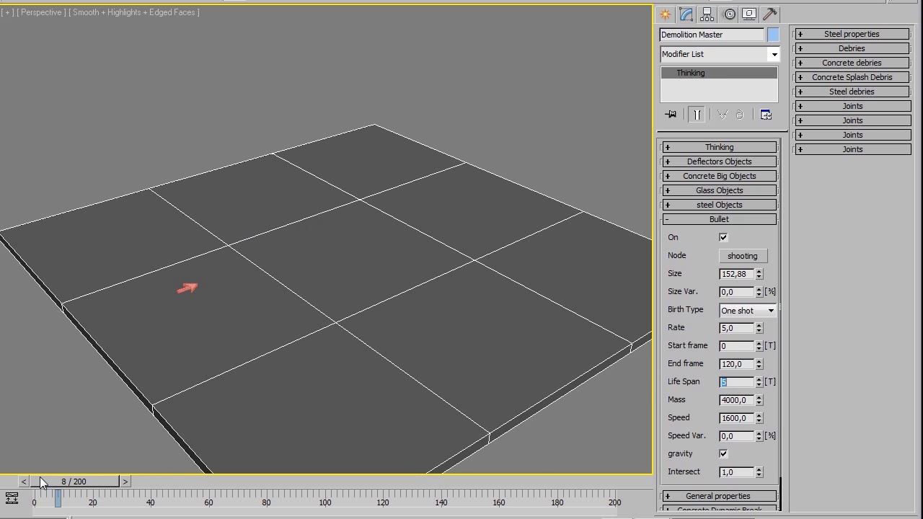
pyautogui.moveTo(44, 483)
pyautogui.mouseDown()
pyautogui.moveTo(28, 489)
pyautogui.moveTo(36, 488)
pyautogui.mouseUp()
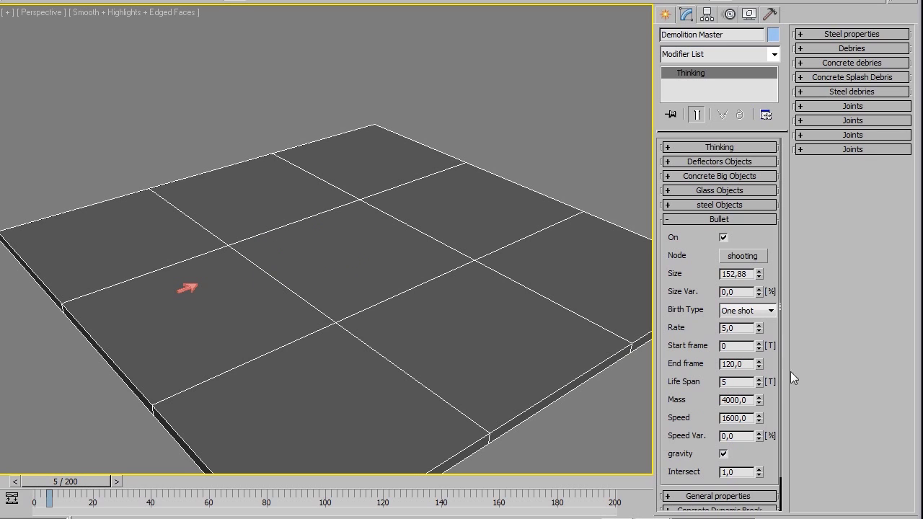
# Set the bullet's life span to 15 and speed to 992, keep gravity on, and preview frame 12
pyautogui.write('15')
pyautogui.press('Return')
pyautogui.moveTo(759, 416); pyautogui.dragTo(752, 443)
pyautogui.click(724, 453)
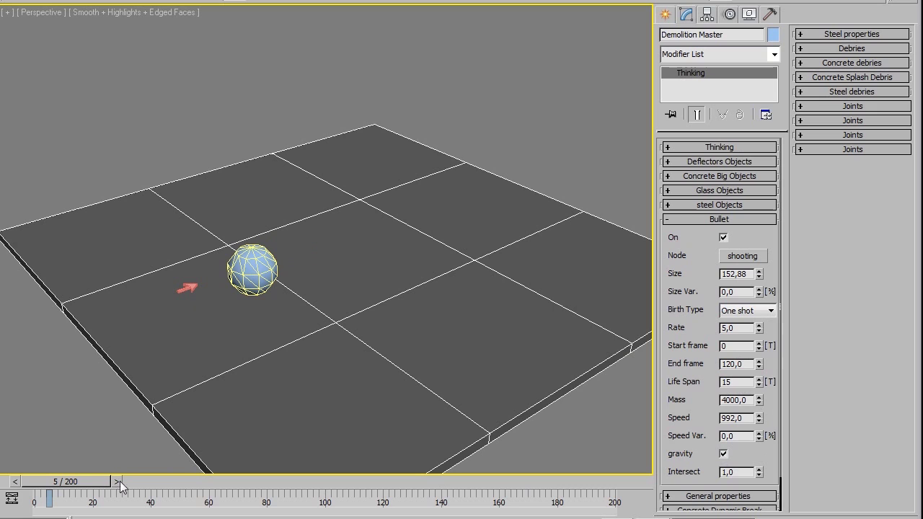
pyautogui.moveTo(86, 482); pyautogui.dragTo(106, 472)
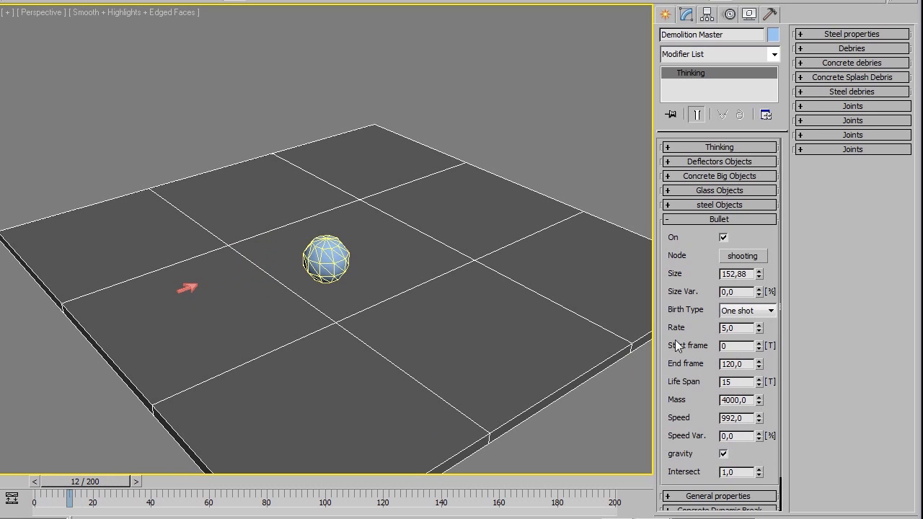
# Compare the bullet's position with gravity off and on from a low side view, and return to frame 2
pyautogui.keyDown('alt'); pyautogui.moveTo(561, 379); pyautogui.dragTo(281, 292, button='middle'); pyautogui.keyUp('alt')
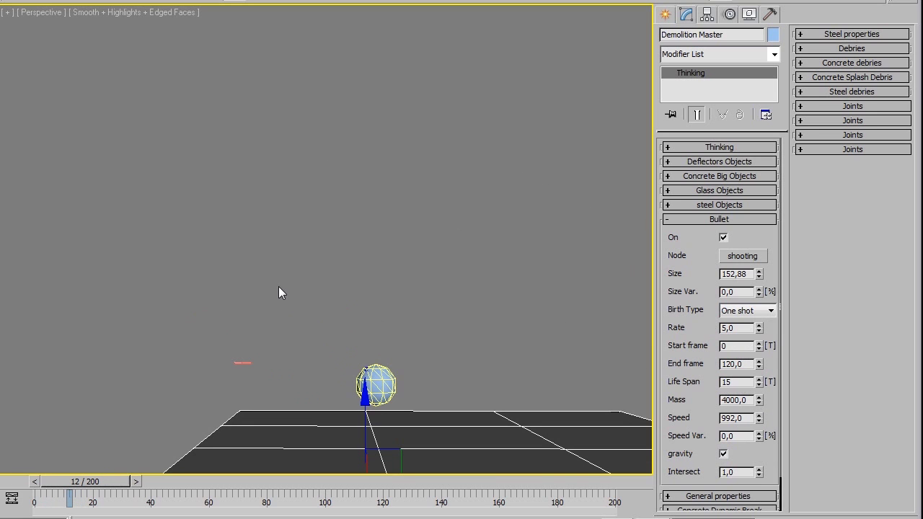
pyautogui.click(725, 453)
pyautogui.click(725, 454)
pyautogui.click(726, 454)
pyautogui.click(726, 454)
pyautogui.keyDown('alt'); pyautogui.moveTo(173, 253); pyautogui.dragTo(429, 340, button='middle'); pyautogui.keyUp('alt')
pyautogui.moveTo(50, 482); pyautogui.dragTo(23, 484)
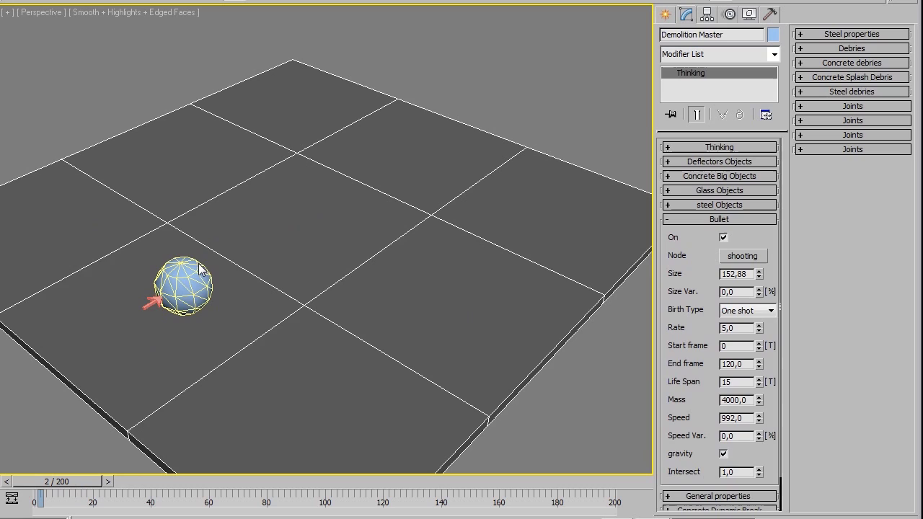
# Create a thin upright box in the bullet's path, about 0,37 m long, 11,83 m wide and 5,71 m high
pyautogui.click(170, 89)
pyautogui.press('Tab')
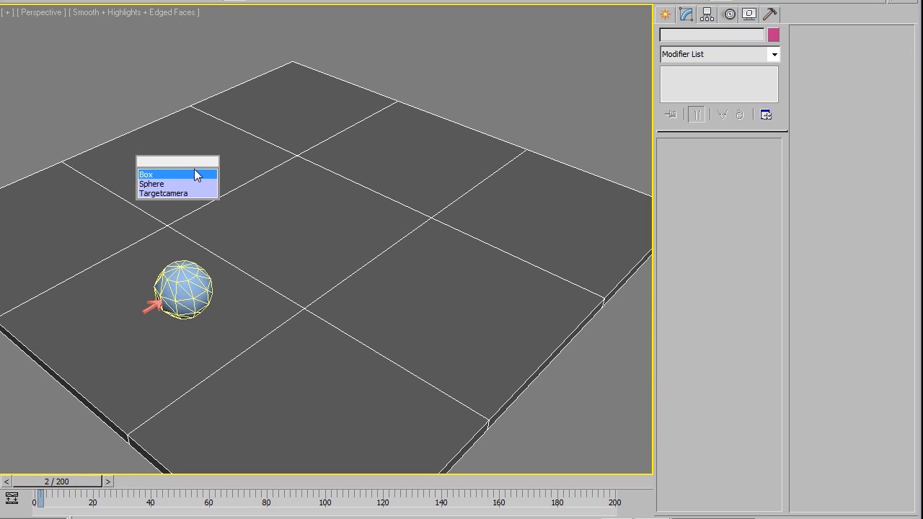
pyautogui.click(190, 172)
pyautogui.click(191, 171)
pyautogui.moveTo(191, 176); pyautogui.dragTo(441, 319)
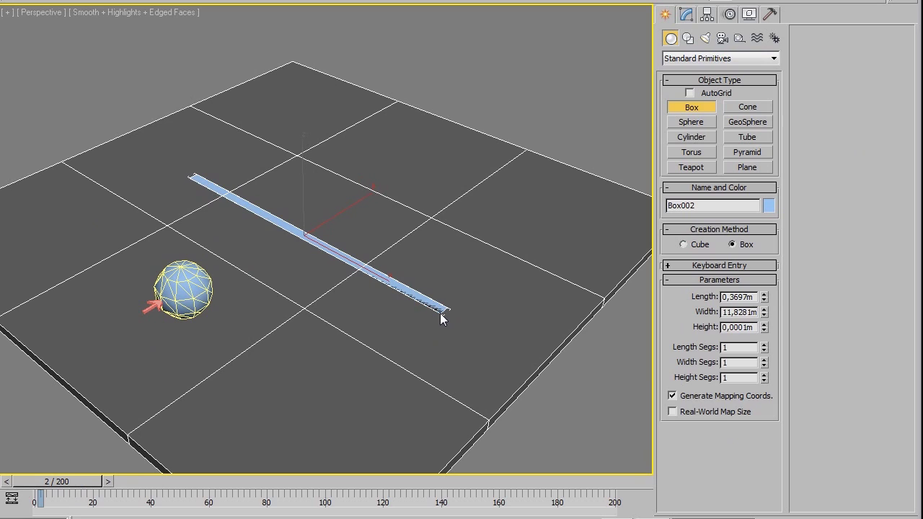
pyautogui.click(442, 189)
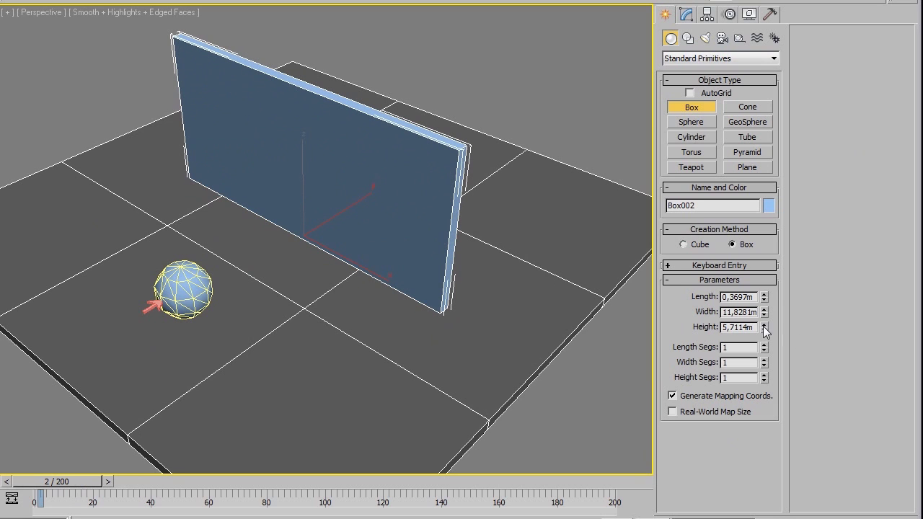
# Set the box's height to 4 m, width to 10,8281 m and length to 0,1 m
pyautogui.write('4')
pyautogui.press('Return')
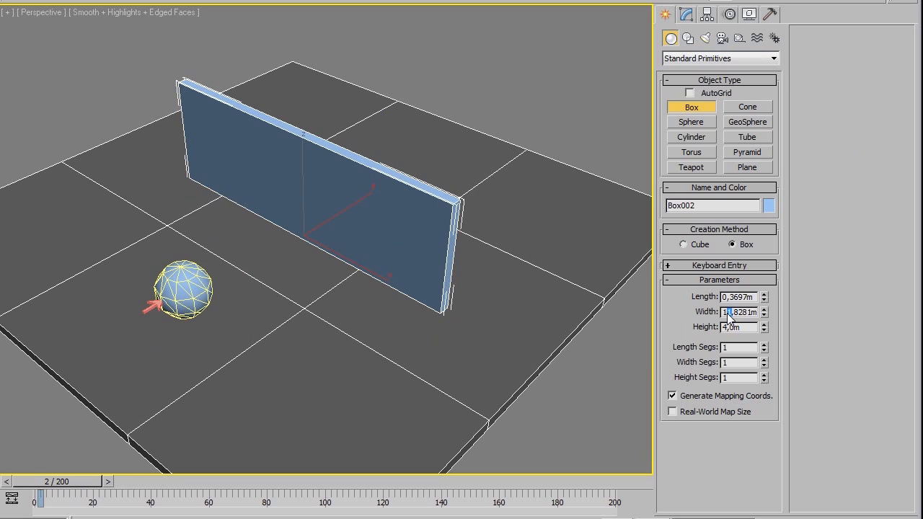
pyautogui.write('0')
pyautogui.press('Return')
pyautogui.moveTo(755, 297); pyautogui.dragTo(735, 328)
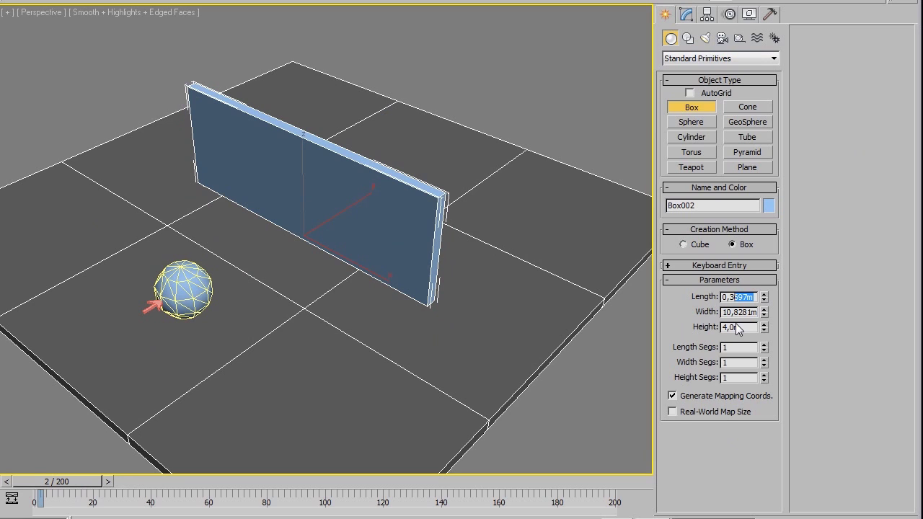
pyautogui.write('1')
pyautogui.press('Return')
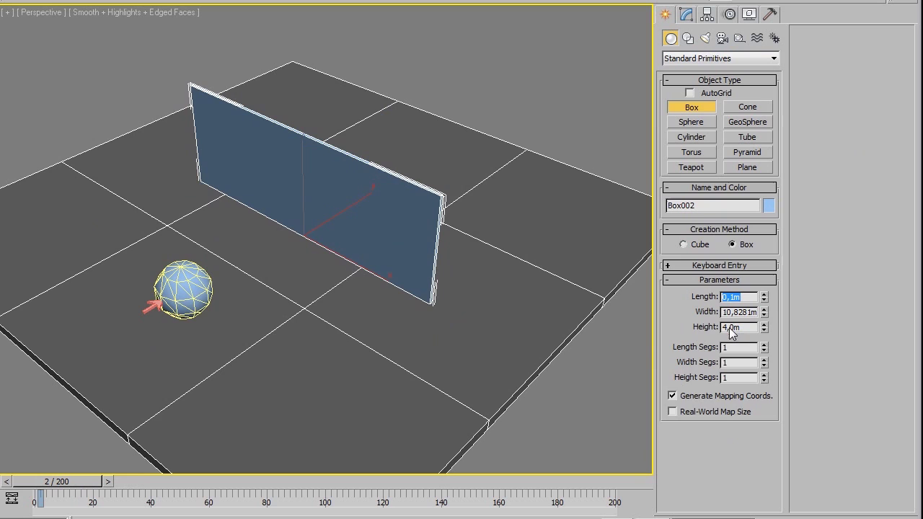
# Finish box creation and convert the new wall to an Editable Poly
pyautogui.moveTo(379, 220); pyautogui.dragTo(343, 233, button='middle')
pyautogui.rightClick(342, 233)
pyautogui.rightClick(327, 224)
pyautogui.moveTo(375, 355)
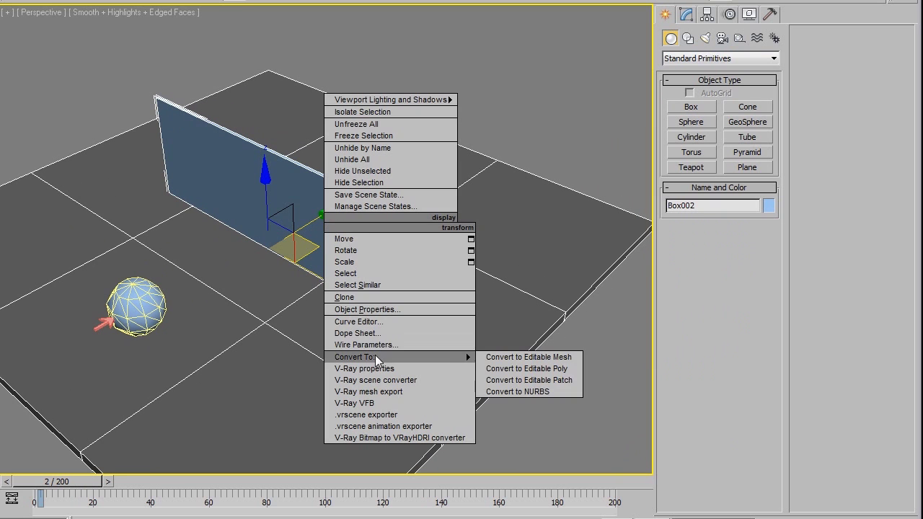
pyautogui.click(509, 369)
# Connect the wall's four long horizontal edges and move the new edge loop close to one end of the wall
pyautogui.keyDown('alt'); pyautogui.moveTo(401, 305); pyautogui.dragTo(247, 278, button='middle'); pyautogui.keyUp('alt')
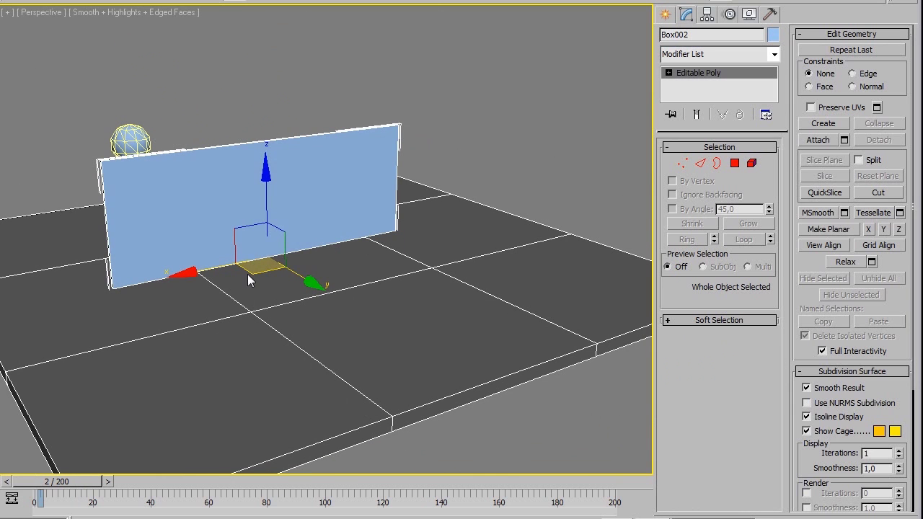
pyautogui.press('2')
pyautogui.moveTo(283, 141); pyautogui.dragTo(234, 331)
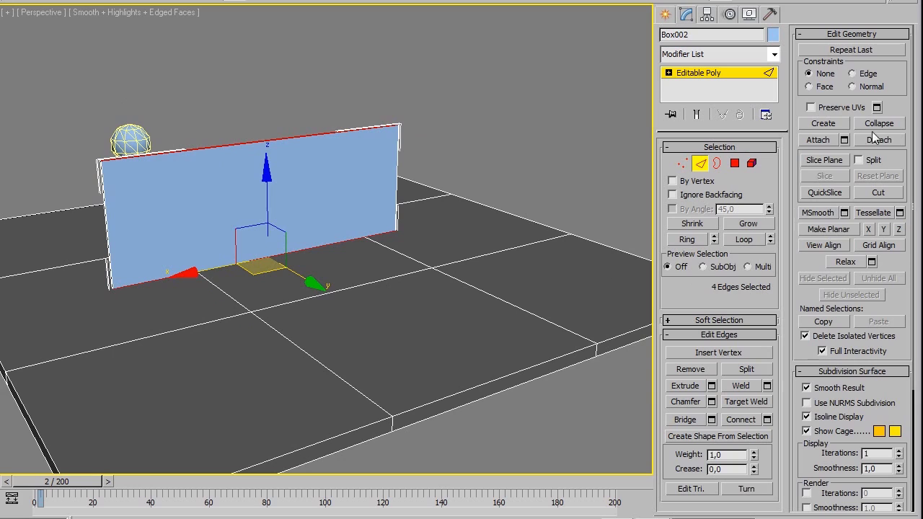
pyautogui.click(855, 35)
pyautogui.click(739, 419)
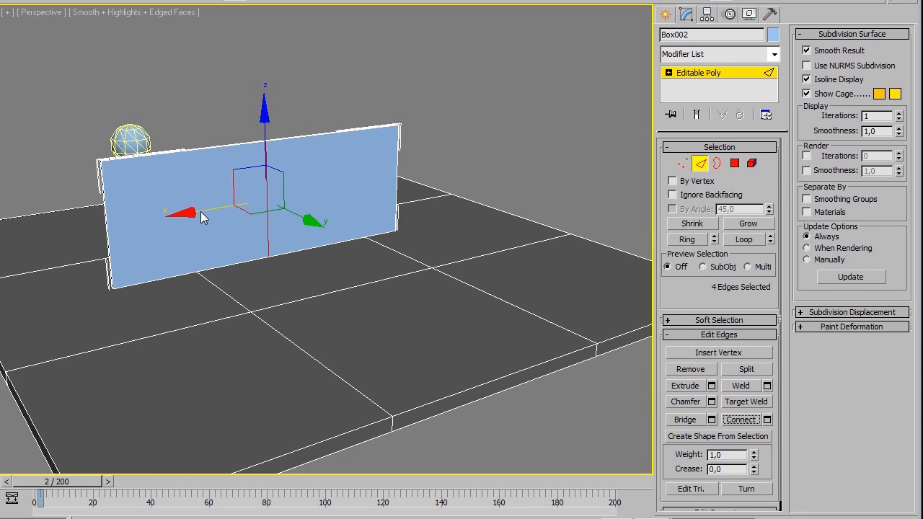
pyautogui.moveTo(203, 245); pyautogui.dragTo(48, 256)
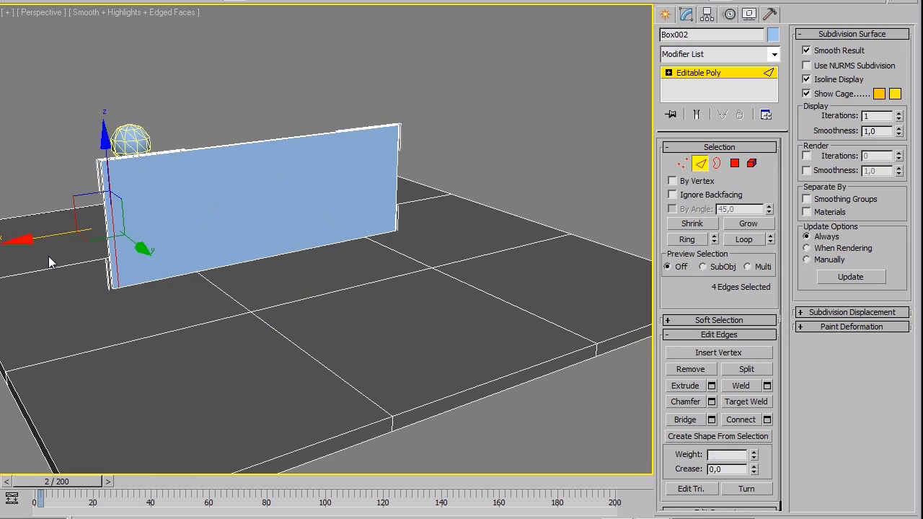
# Extrude the narrow end polygon on the wall's rear face slightly outward
pyautogui.press('4')
pyautogui.click(105, 203)
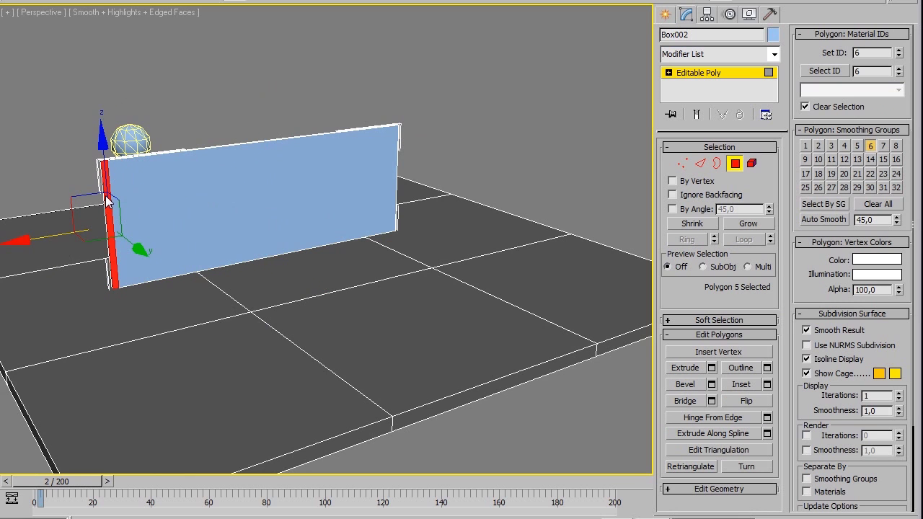
pyautogui.hotkey('shift', 'e')
pyautogui.moveTo(110, 194); pyautogui.dragTo(115, 173)
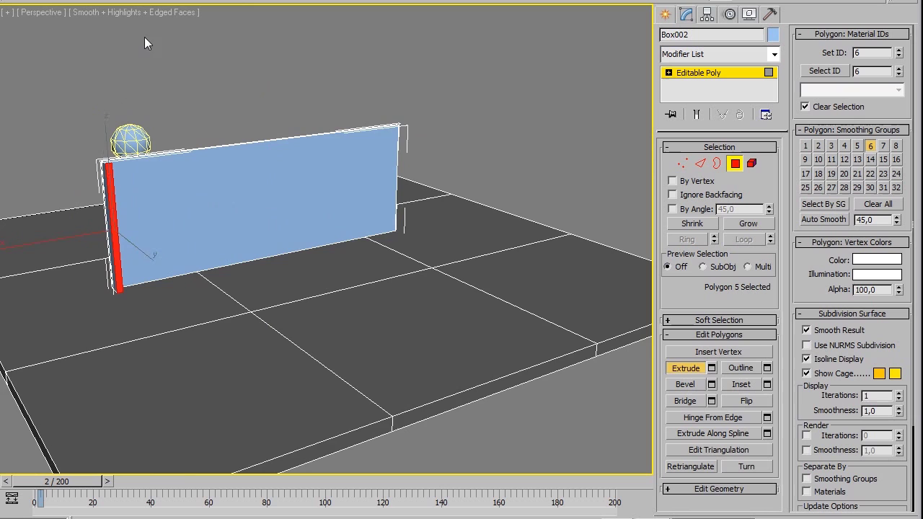
pyautogui.rightClick(144, 36)
# Move the extruded end polygon away from the wall and angle it outward to form an L-shaped side wing
pyautogui.keyDown('alt'); pyautogui.moveTo(115, 186); pyautogui.dragTo(180, 224, button='middle'); pyautogui.keyUp('alt')
pyautogui.moveTo(179, 222); pyautogui.dragTo(269, 224)
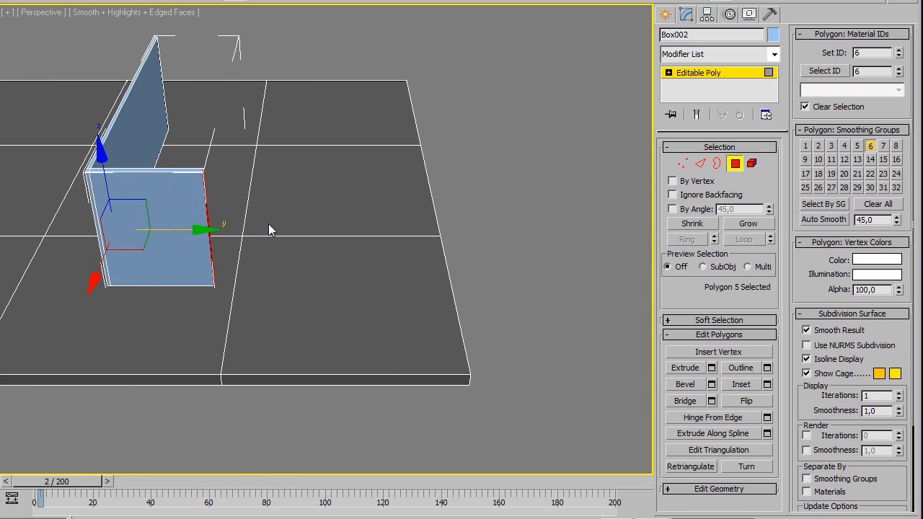
pyautogui.keyDown('alt'); pyautogui.moveTo(268, 223); pyautogui.dragTo(444, 240, button='middle'); pyautogui.keyUp('alt')
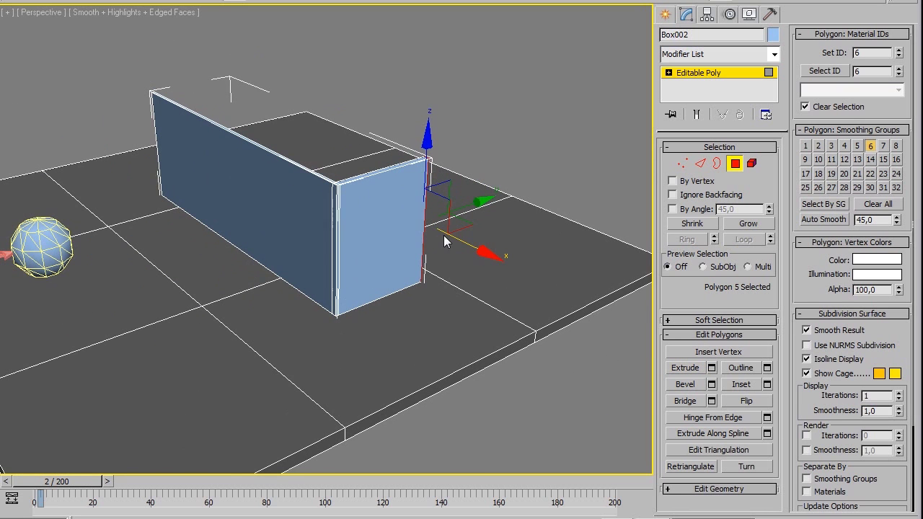
pyautogui.moveTo(468, 229); pyautogui.dragTo(480, 251)
pyautogui.keyDown('alt'); pyautogui.moveTo(481, 252); pyautogui.dragTo(454, 261, button='middle'); pyautogui.keyUp('alt')
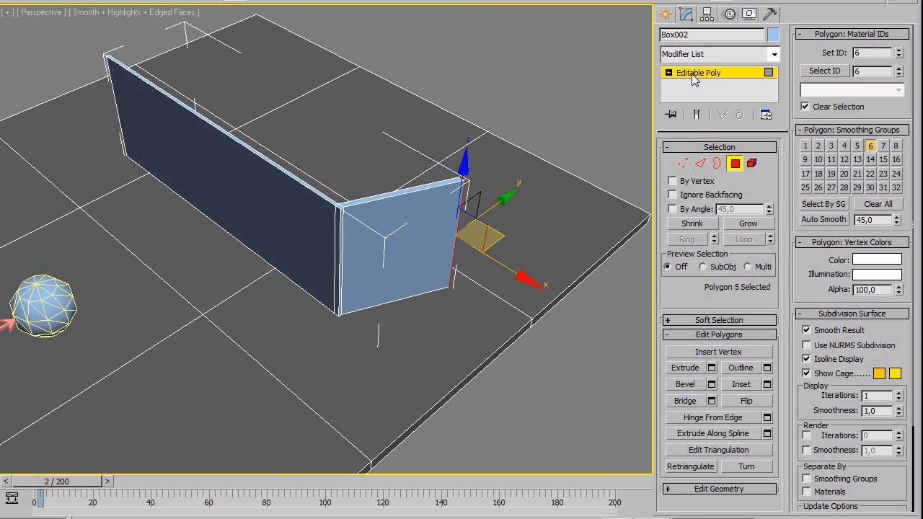
# Select all the wall's polygons, leave polygon editing and move the whole wall slightly toward the bullet
pyautogui.hotkey('ctrl', 'a')
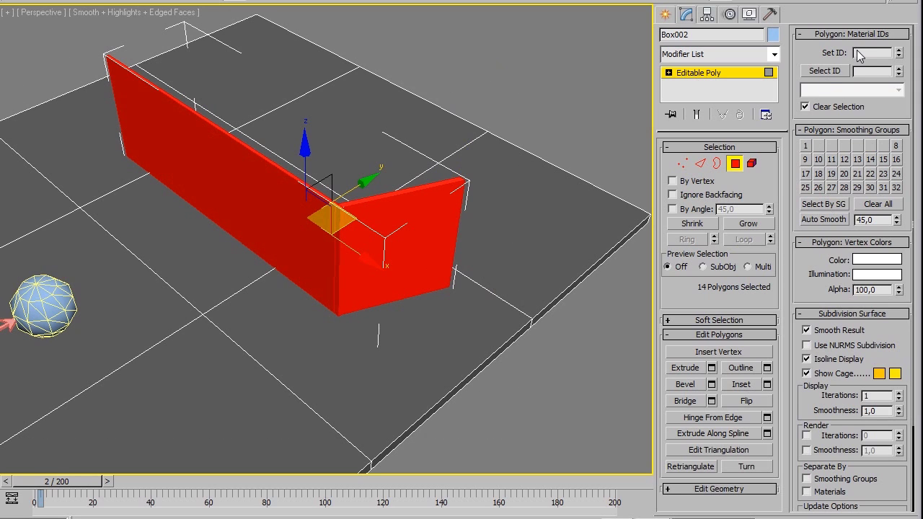
pyautogui.click(720, 75)
pyautogui.moveTo(267, 231); pyautogui.dragTo(240, 228)
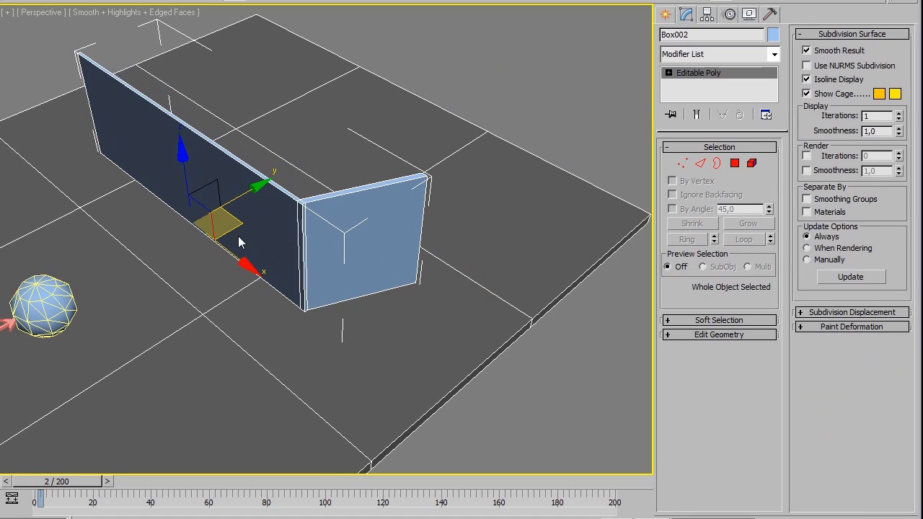
# Turn the 01 - Default material into a Multi/Sub-Object material, keeping the old one as sub-material, with 5 sub-materials
pyautogui.press('m')
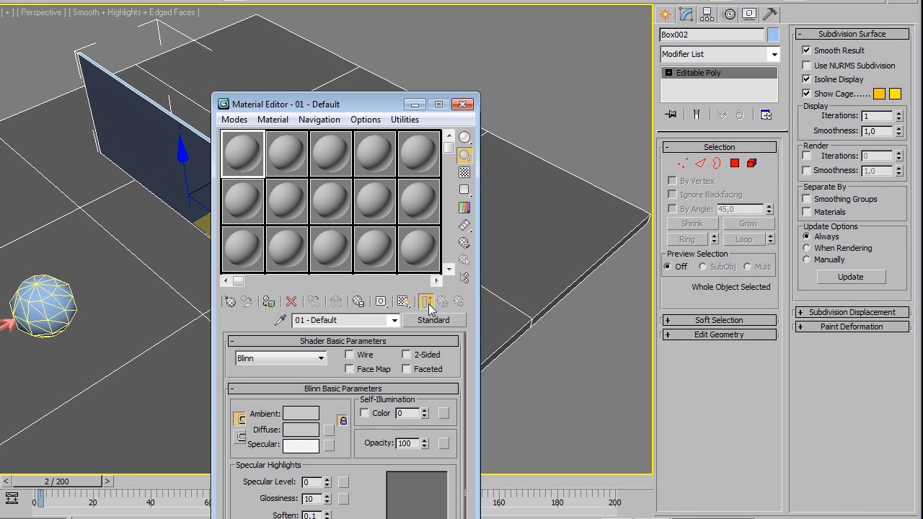
pyautogui.click(425, 321)
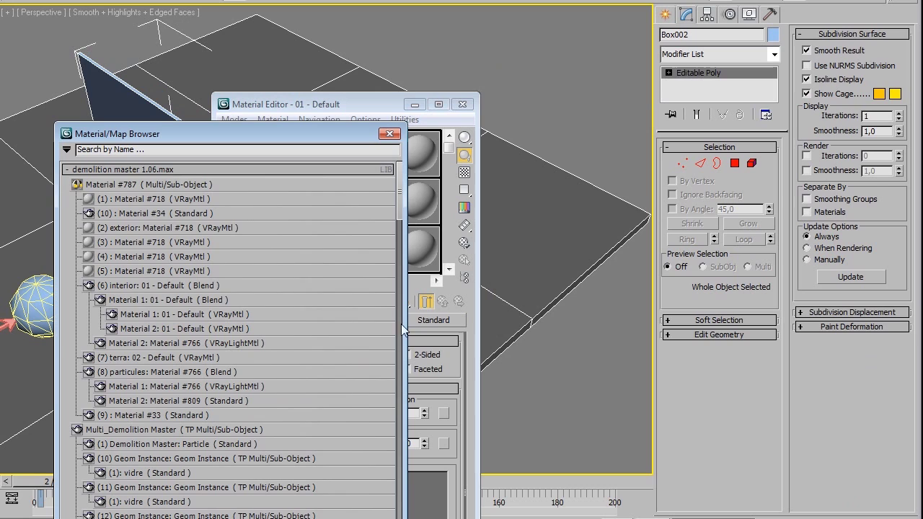
pyautogui.click(103, 170)
pyautogui.click(101, 188)
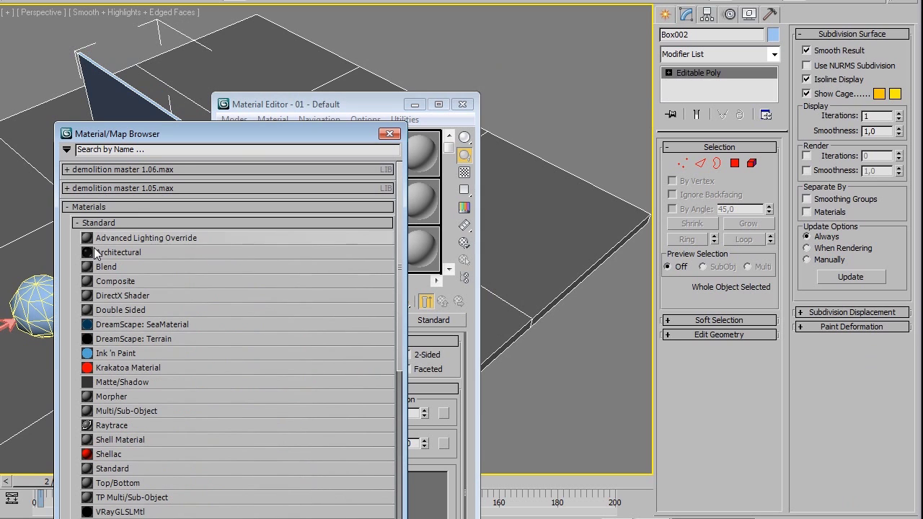
pyautogui.doubleClick(123, 415)
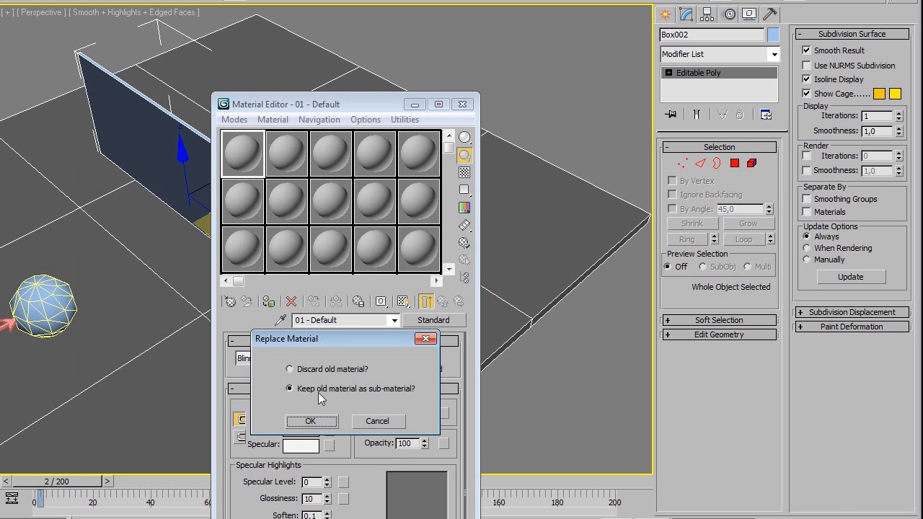
pyautogui.click(310, 421)
pyautogui.click(292, 360)
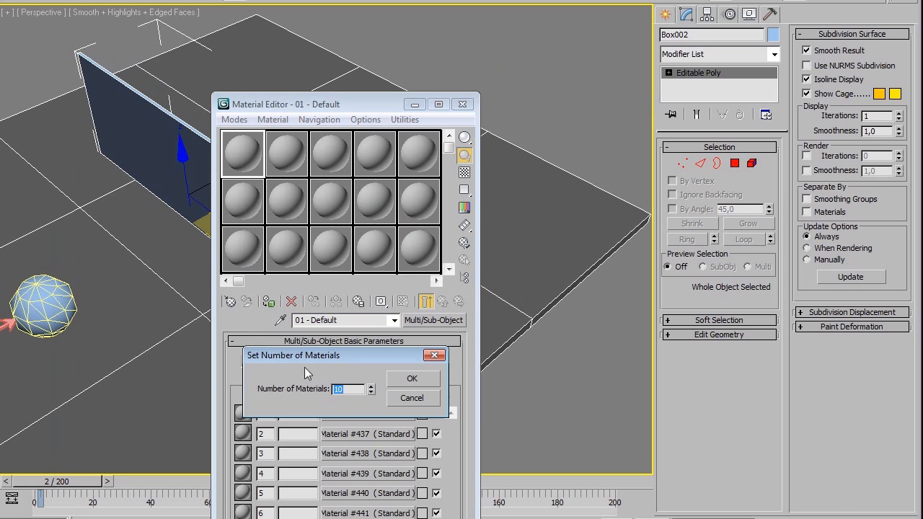
pyautogui.click(408, 383)
# Set the diffuse color of sub-material 1 to near white and return to the parent material
pyautogui.click(346, 419)
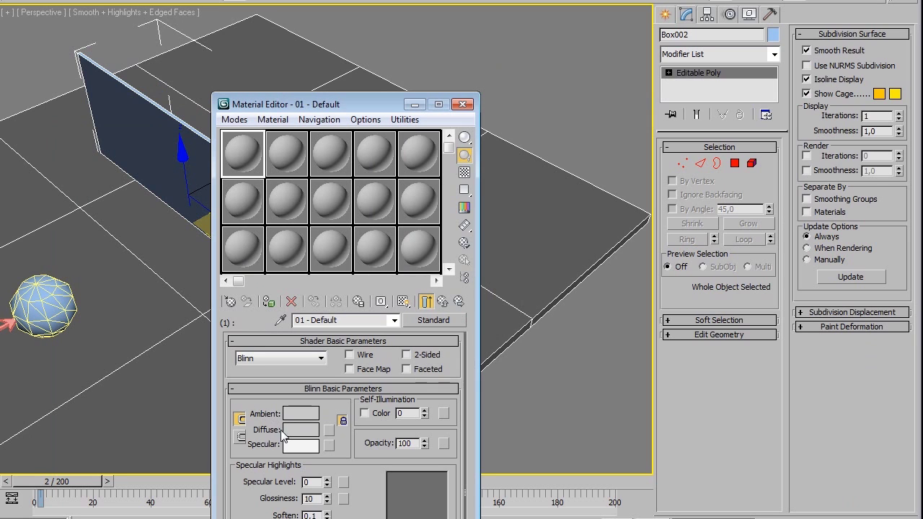
pyautogui.click(285, 430)
pyautogui.click(67, 151)
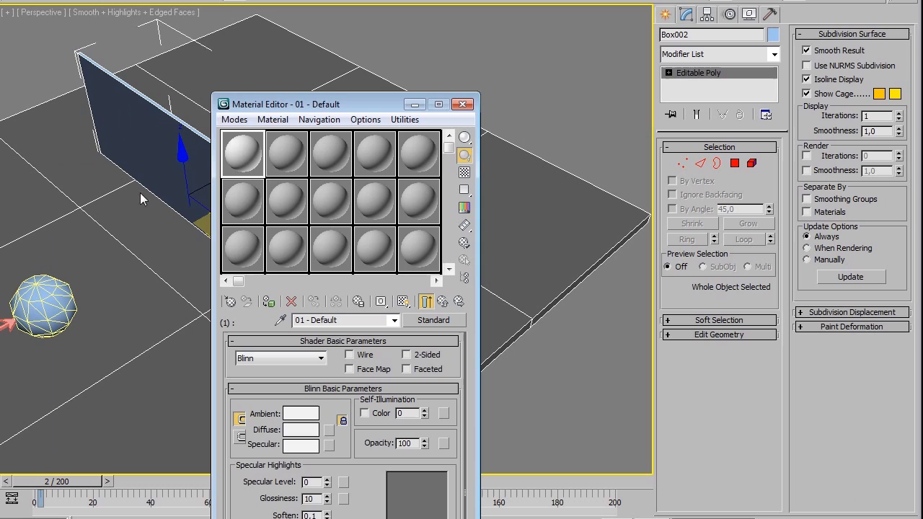
pyautogui.click(444, 301)
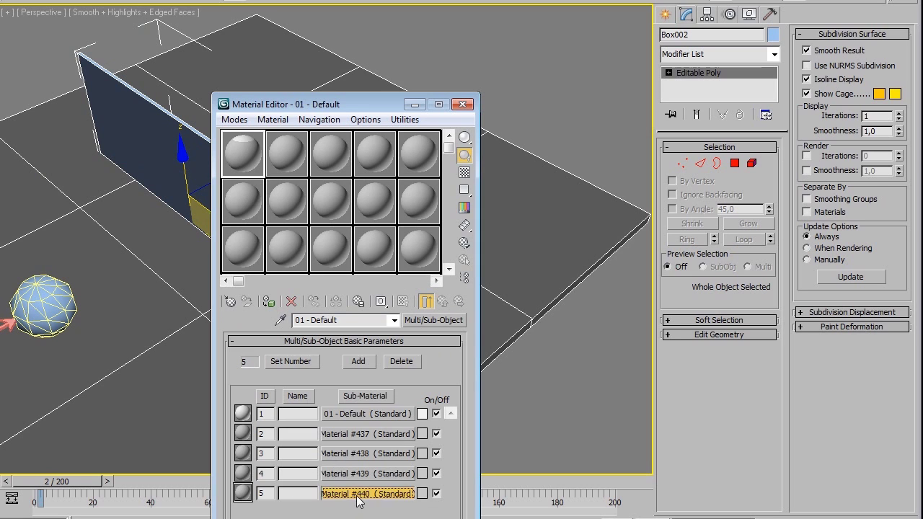
# Set sub-material 5's diffuse color to brown, assign the multi-material to the wall and close the Material Editor
pyautogui.click(340, 496)
pyautogui.click(300, 430)
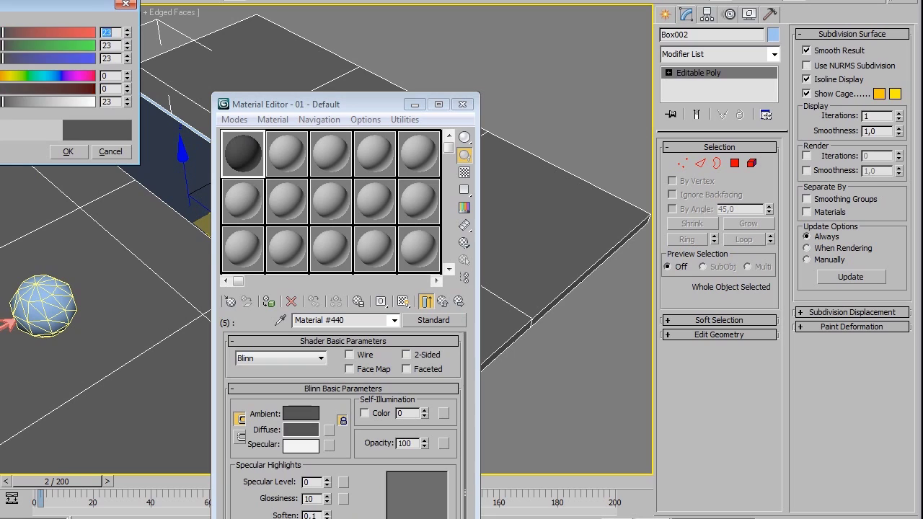
pyautogui.moveTo(1, 65); pyautogui.dragTo(1, 90)
pyautogui.click(66, 151)
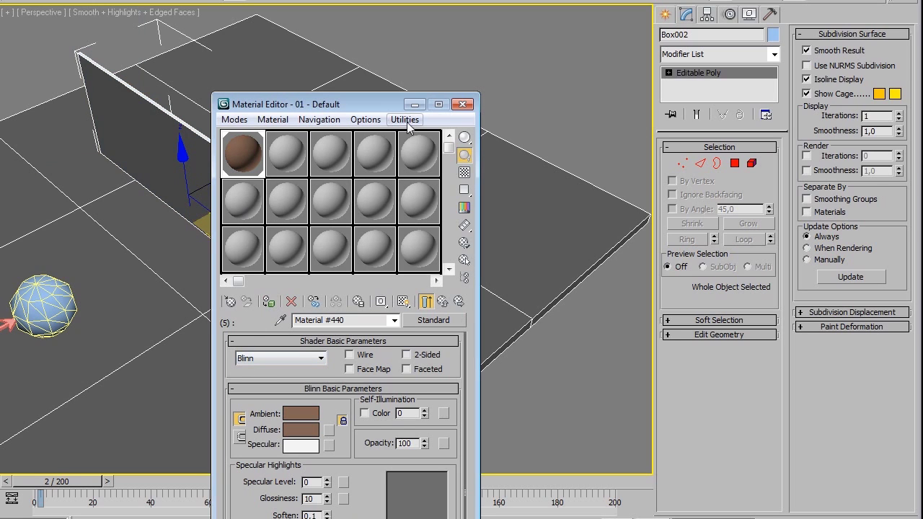
pyautogui.click(462, 104)
# Select the Demolition Master object and check which objects are listed as its deflectors
pyautogui.moveTo(242, 215); pyautogui.dragTo(298, 213, button='middle')
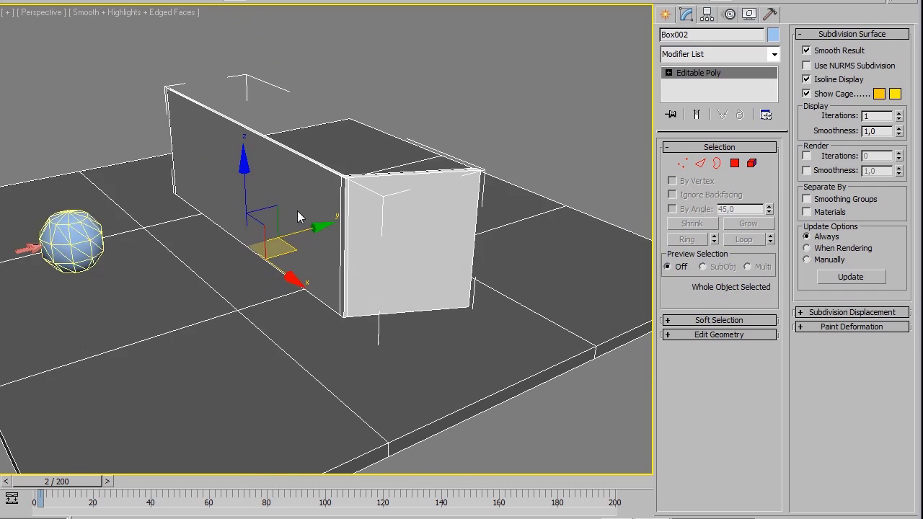
pyautogui.moveTo(93, 245); pyautogui.dragTo(172, 255, button='middle')
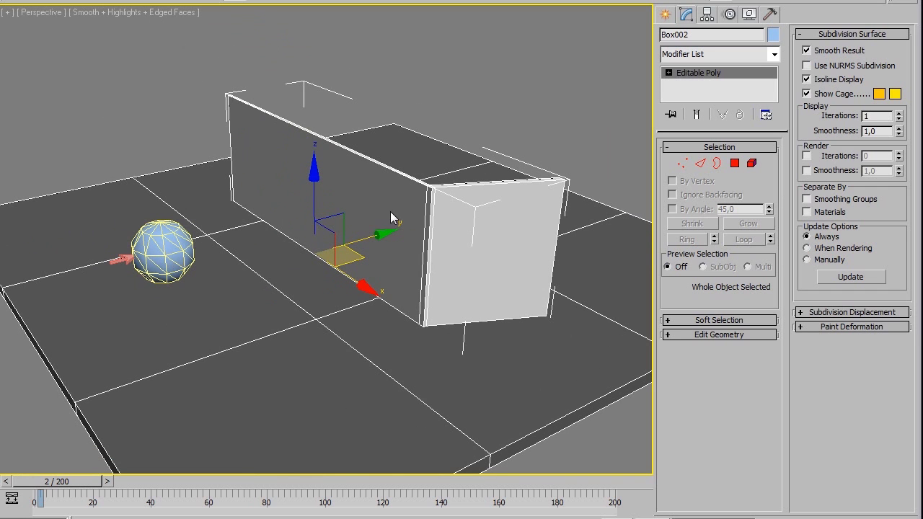
pyautogui.click(451, 167)
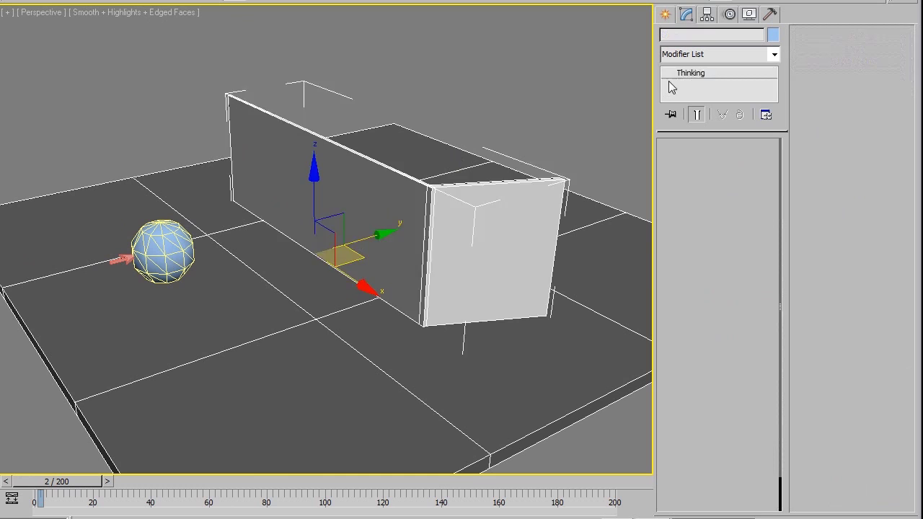
pyautogui.click(706, 218)
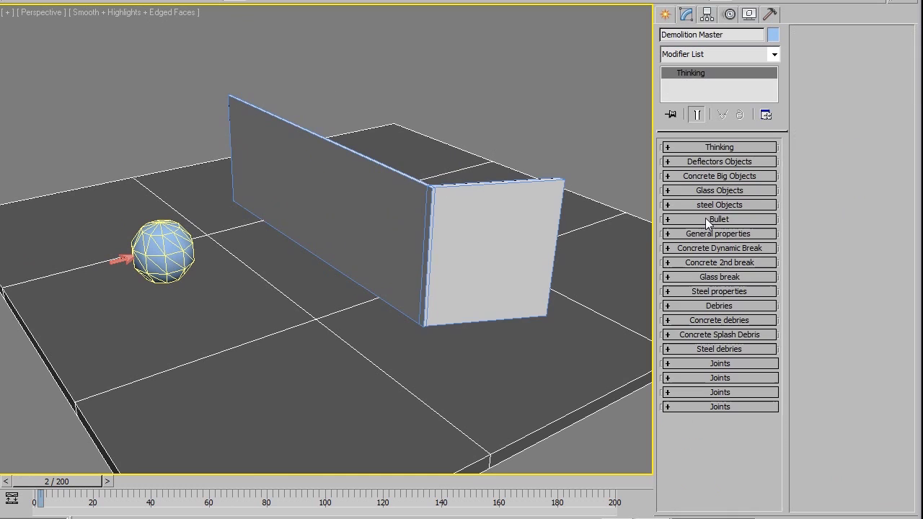
pyautogui.click(725, 163)
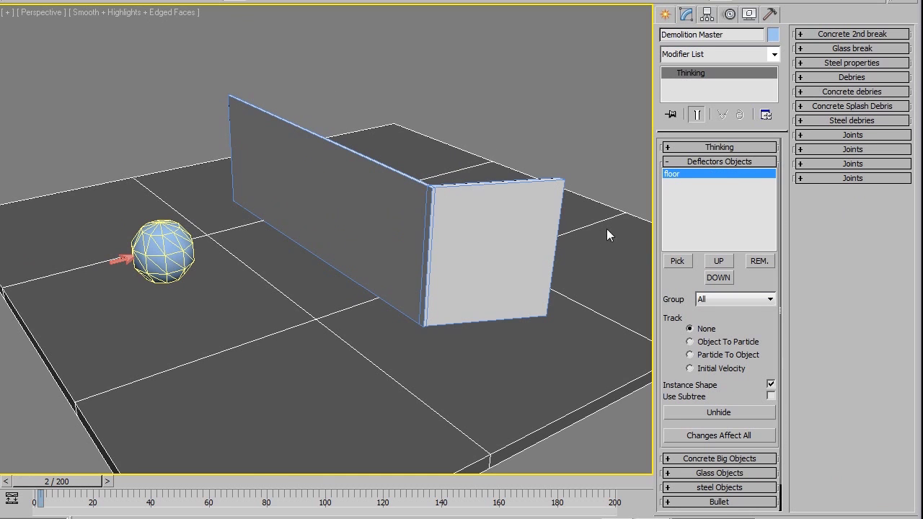
pyautogui.click(729, 161)
# Add the wall Box002 to Concrete Big Objects with Instance Shape enabled, and hide the original wall
pyautogui.click(709, 177)
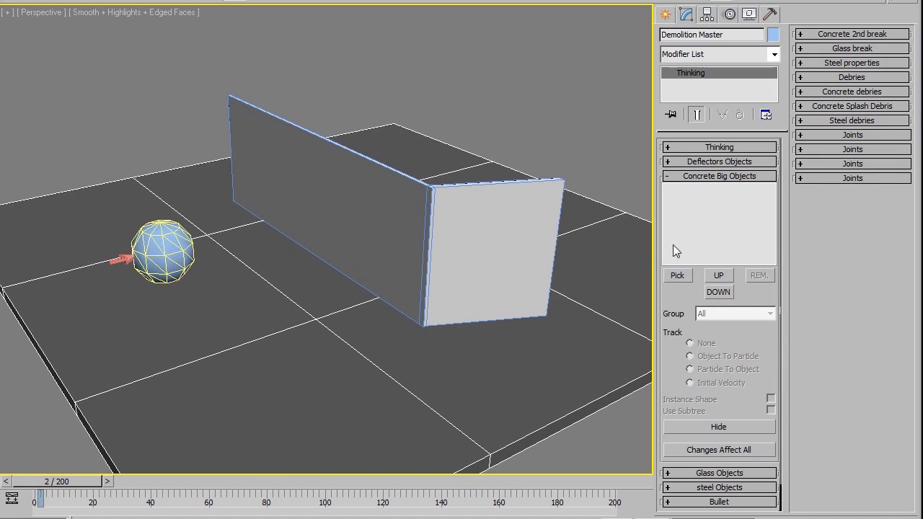
pyautogui.click(677, 275)
pyautogui.click(413, 193)
pyautogui.click(676, 188)
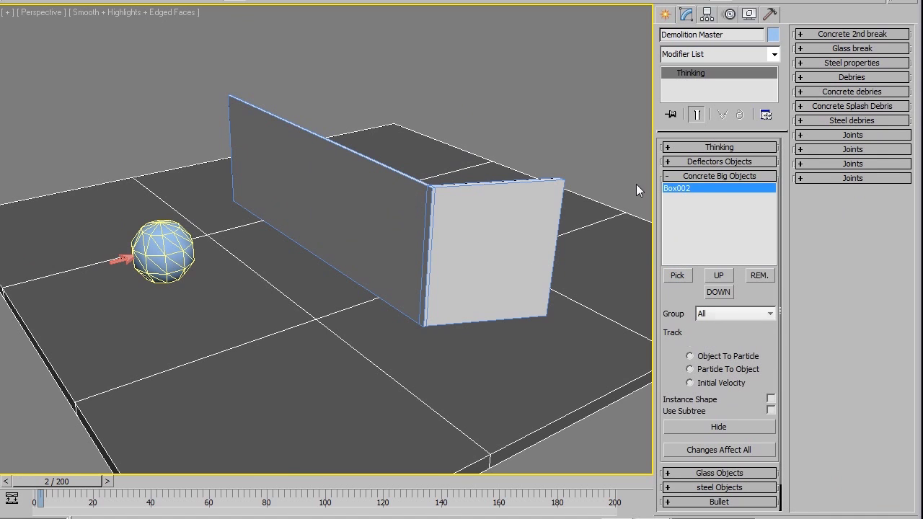
pyautogui.click(771, 399)
pyautogui.click(723, 427)
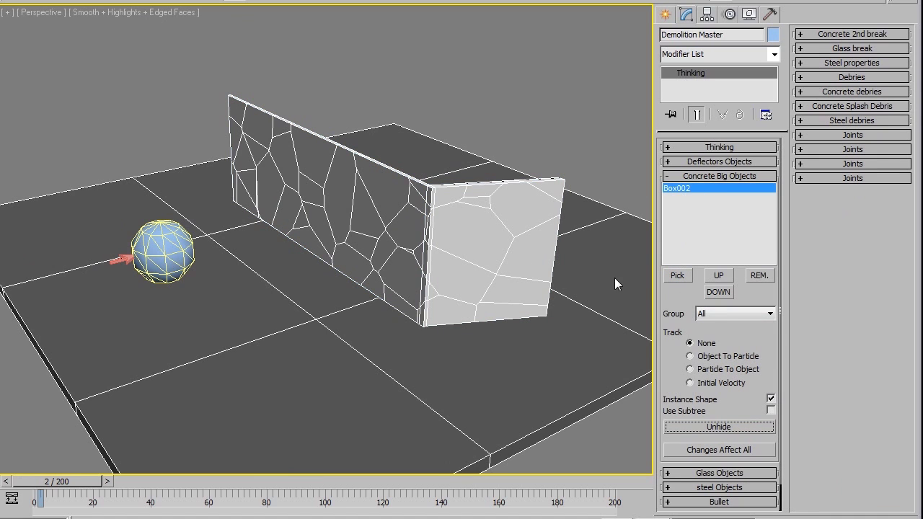
# Toggle Concrete Dynamic Break off and on again, then set its Prebreak size to 7,35
pyautogui.click(683, 178)
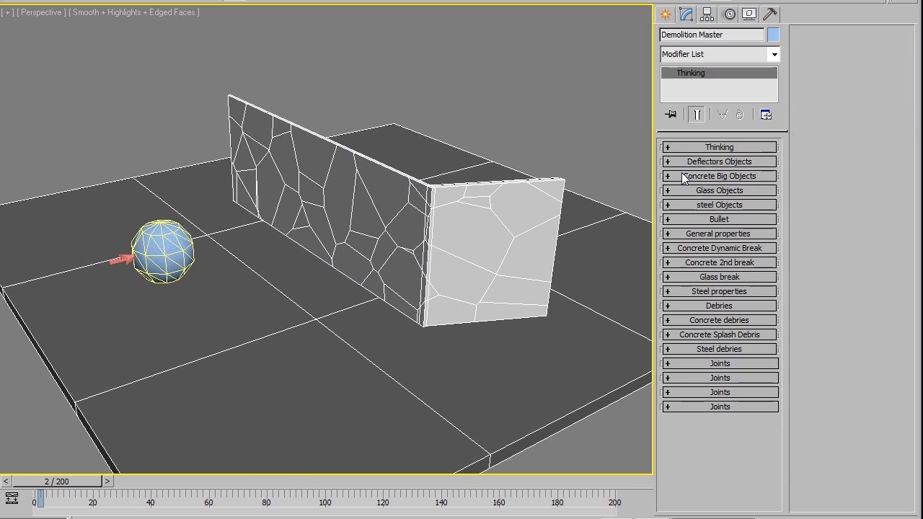
pyautogui.click(713, 248)
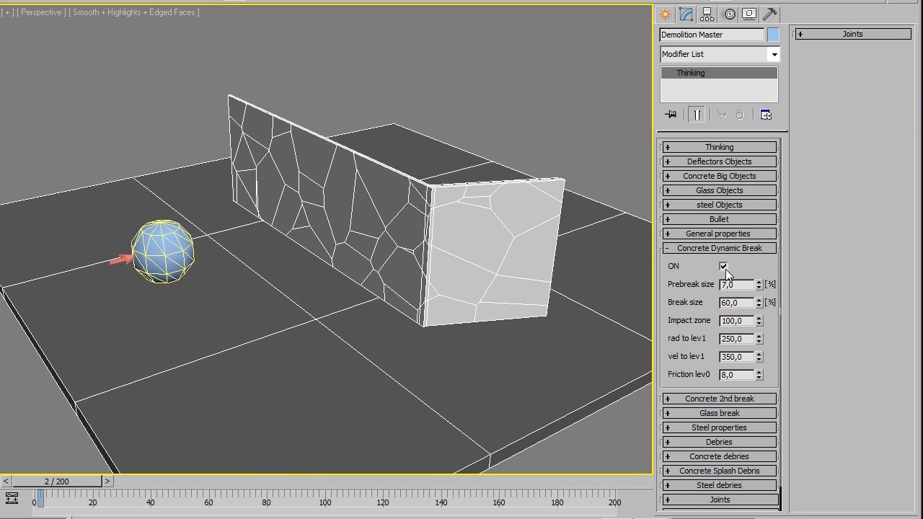
pyautogui.click(723, 267)
pyautogui.click(724, 267)
pyautogui.moveTo(759, 284); pyautogui.dragTo(730, 284)
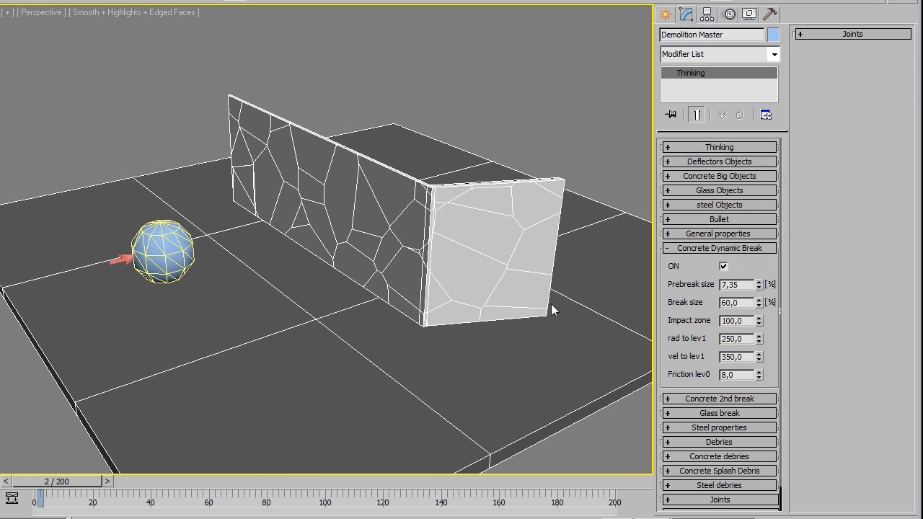
# Move the shooting arrow sideways so the bullet faces the wall's free end, opposite the angled side wing
pyautogui.click(114, 261)
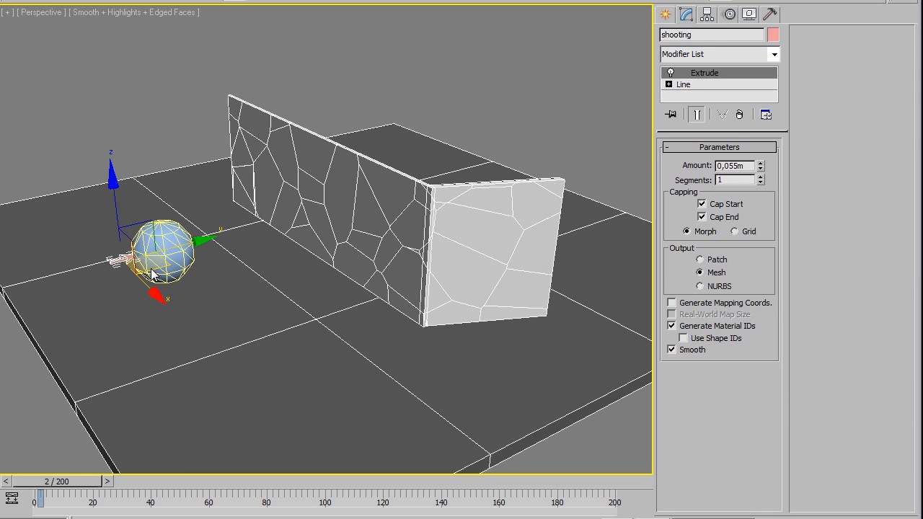
pyautogui.moveTo(160, 267); pyautogui.dragTo(204, 186)
pyautogui.keyDown('alt'); pyautogui.moveTo(204, 186); pyautogui.dragTo(362, 336, button='middle'); pyautogui.keyUp('alt')
pyautogui.moveTo(330, 292); pyautogui.dragTo(243, 281)
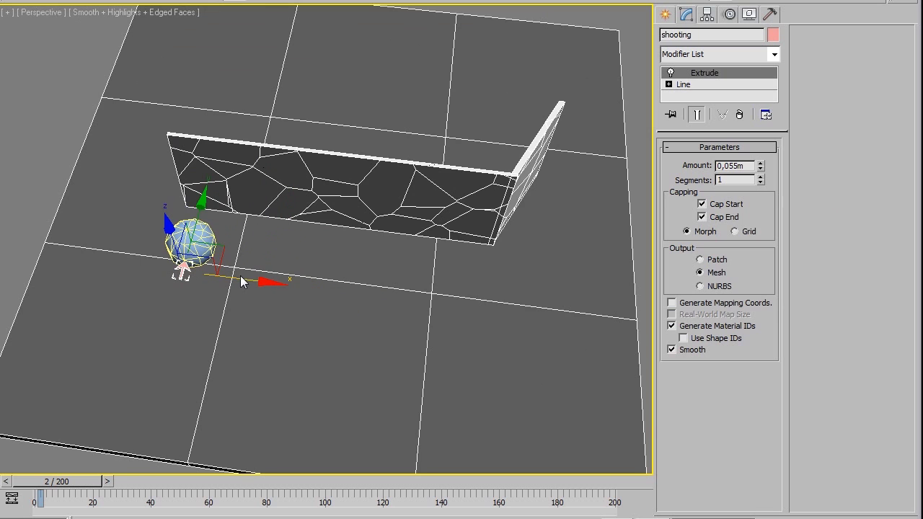
pyautogui.moveTo(243, 281)
pyautogui.keyDown('alt'); pyautogui.mouseDown(button='middle')
pyautogui.moveTo(265, 287)
pyautogui.moveTo(236, 269)
pyautogui.mouseUp(button='middle'); pyautogui.keyUp('alt')
pyautogui.moveTo(236, 274); pyautogui.dragTo(241, 278)
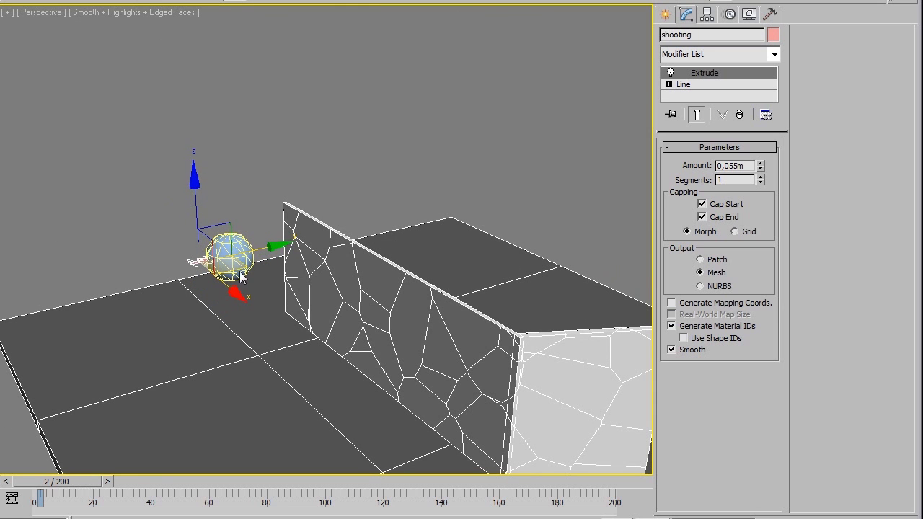
# Scrub the simulation to frame 15 and on to frame 24, examining the broken wall end and its fragments up close
pyautogui.moveTo(68, 481); pyautogui.dragTo(104, 480)
pyautogui.keyDown('alt'); pyautogui.moveTo(167, 330); pyautogui.dragTo(236, 411, button='middle'); pyautogui.keyUp('alt')
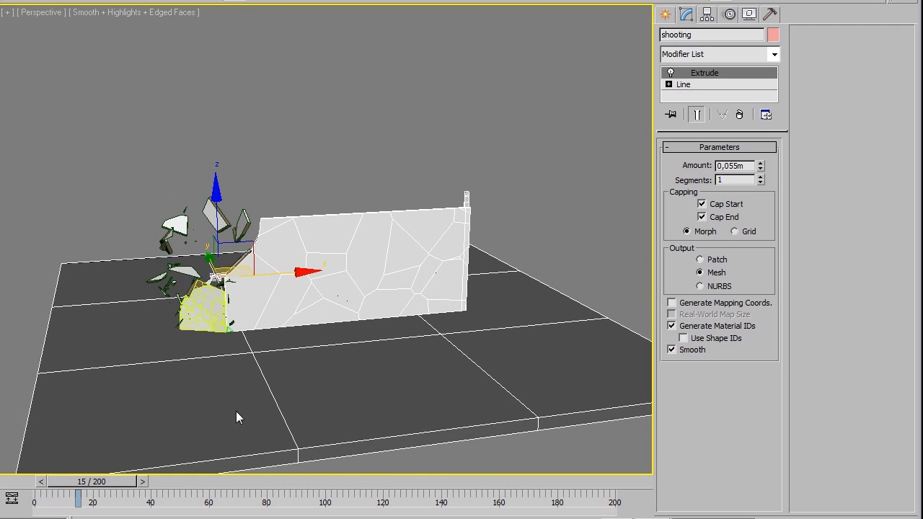
pyautogui.moveTo(90, 481); pyautogui.dragTo(116, 480)
pyautogui.keyDown('alt'); pyautogui.moveTo(134, 259); pyautogui.dragTo(434, 313, button='middle'); pyautogui.keyUp('alt')
pyautogui.scroll(5, 315, 323)
pyautogui.moveTo(315, 323); pyautogui.dragTo(441, 250, button='middle')
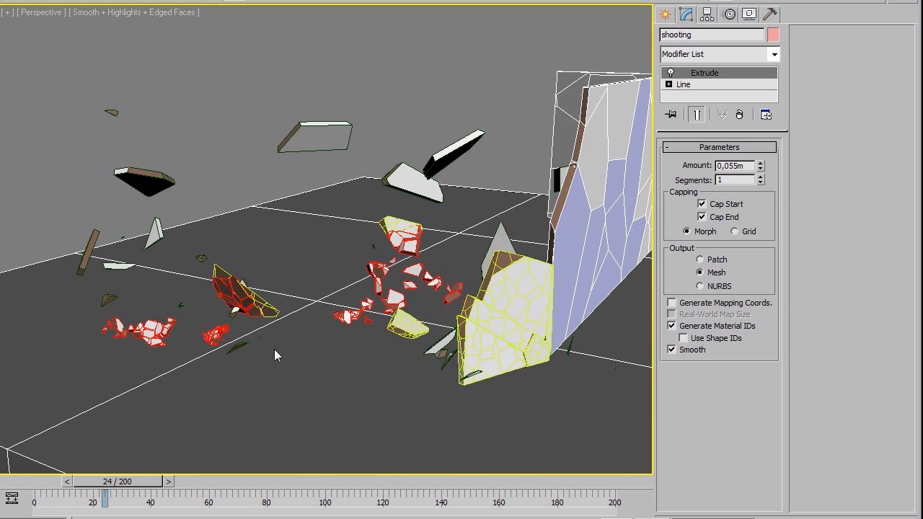
# Rewind the timeline, play the wall demolition from behind the wall and return to frame 0
pyautogui.moveTo(10, 485); pyautogui.dragTo(38, 469)
pyautogui.moveTo(324, 354); pyautogui.dragTo(215, 346, button='middle')
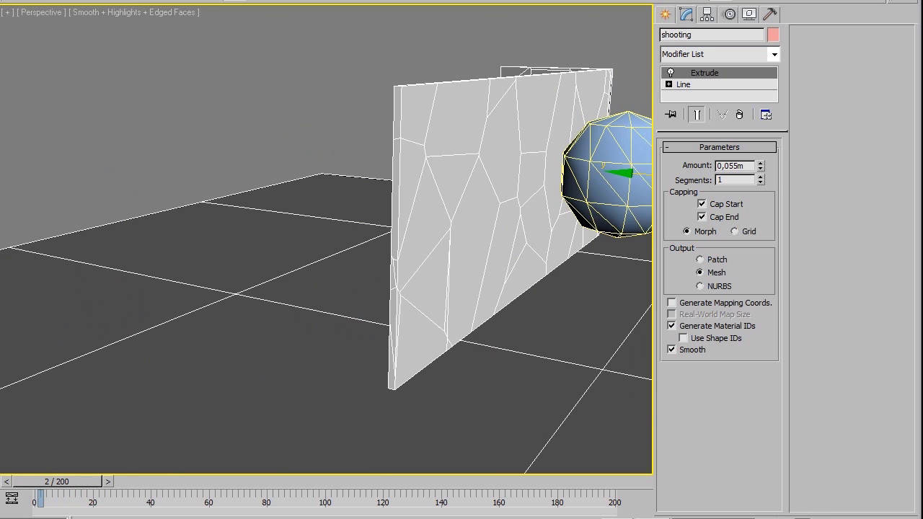
pyautogui.press('/')
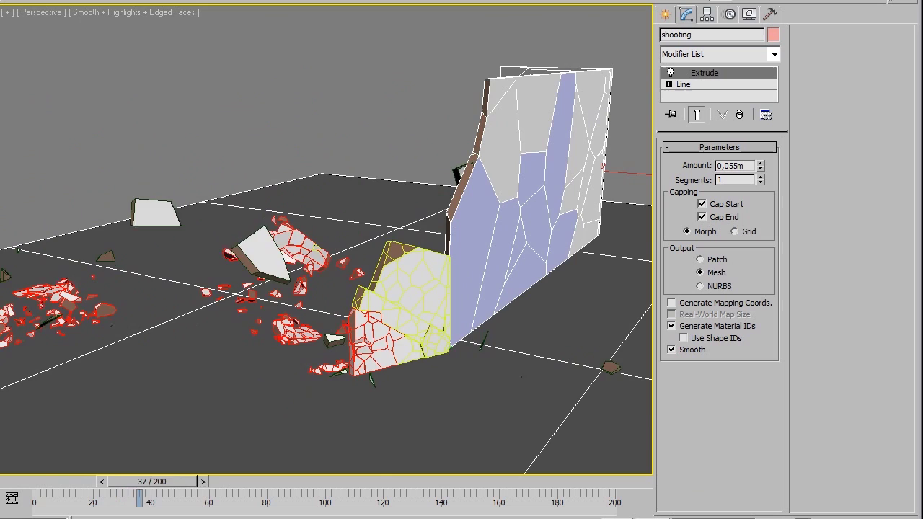
pyautogui.press('Home')
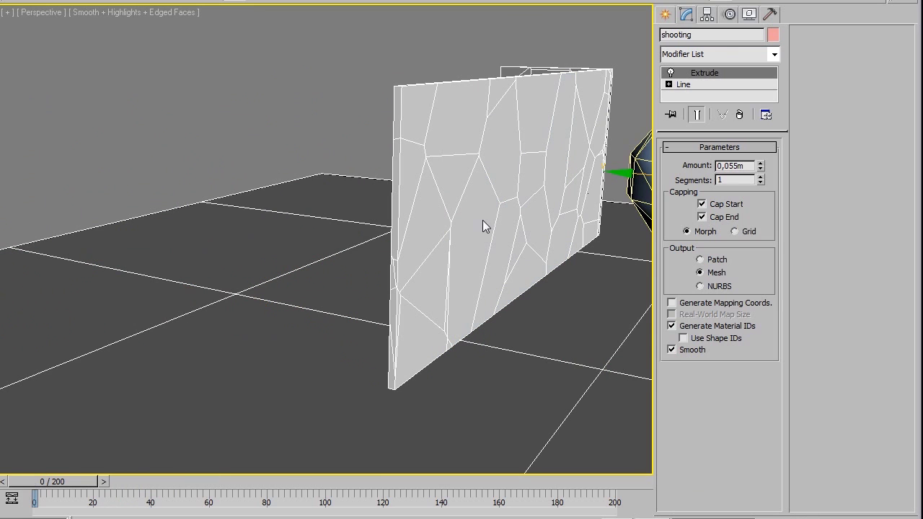
# Reselect the Demolition Master object, glance at the Concrete 2nd break settings and go to the bullet's impact at frame 6
pyautogui.click(550, 126)
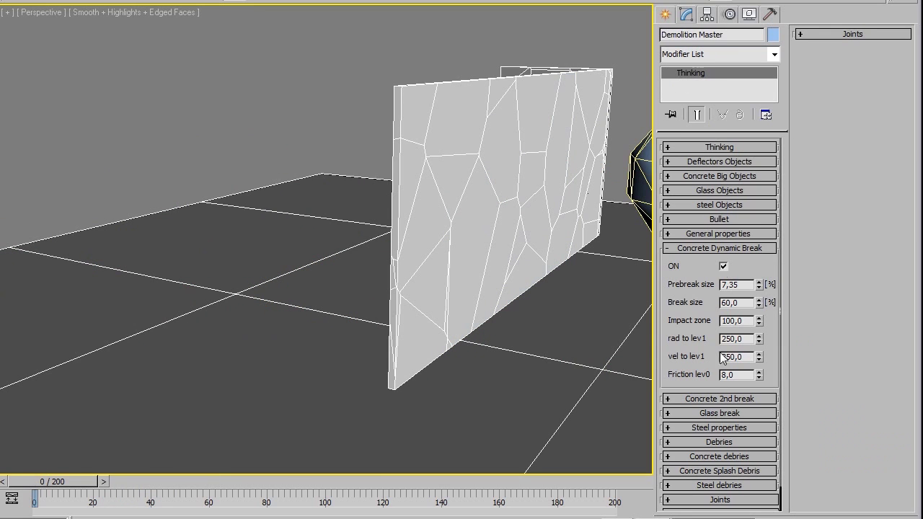
pyautogui.click(708, 398)
pyautogui.click(727, 398)
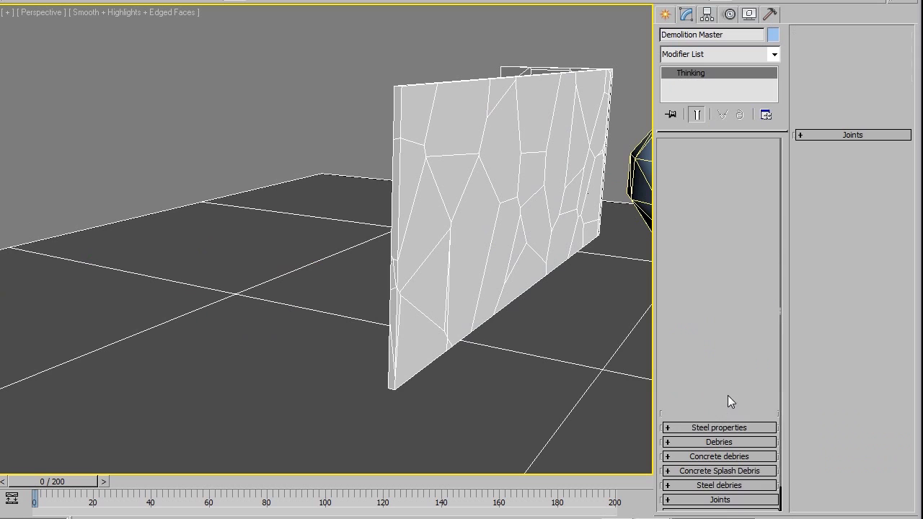
pyautogui.moveTo(52, 479); pyautogui.dragTo(70, 483)
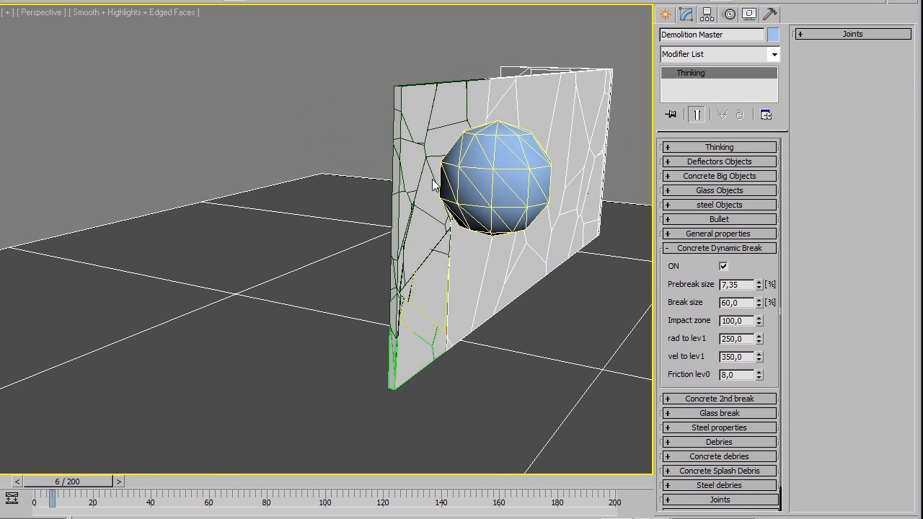
pyautogui.keyDown('alt'); pyautogui.moveTo(433, 185); pyautogui.dragTo(322, 199, button='middle'); pyautogui.keyUp('alt')
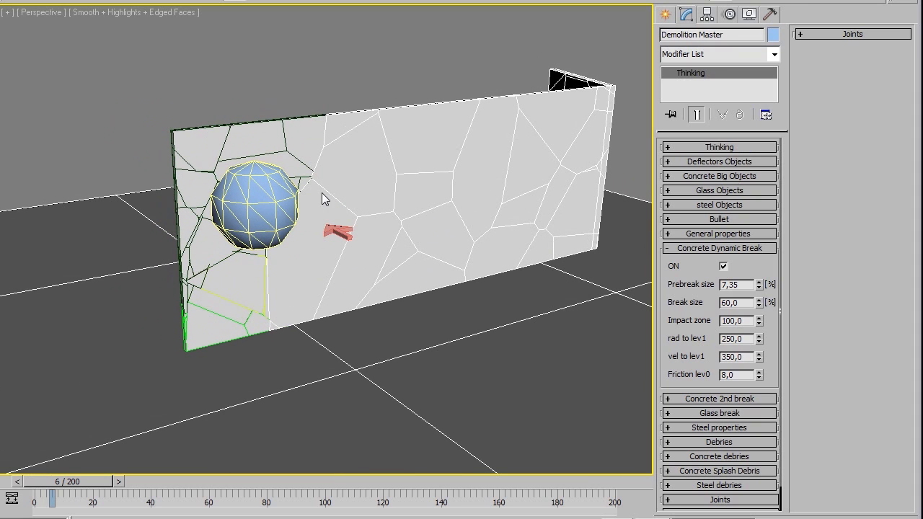
# Try a Break size of 30 for Concrete Dynamic Break, then reduce it to 20
pyautogui.doubleClick(741, 304)
pyautogui.write('30')
pyautogui.press('Return')
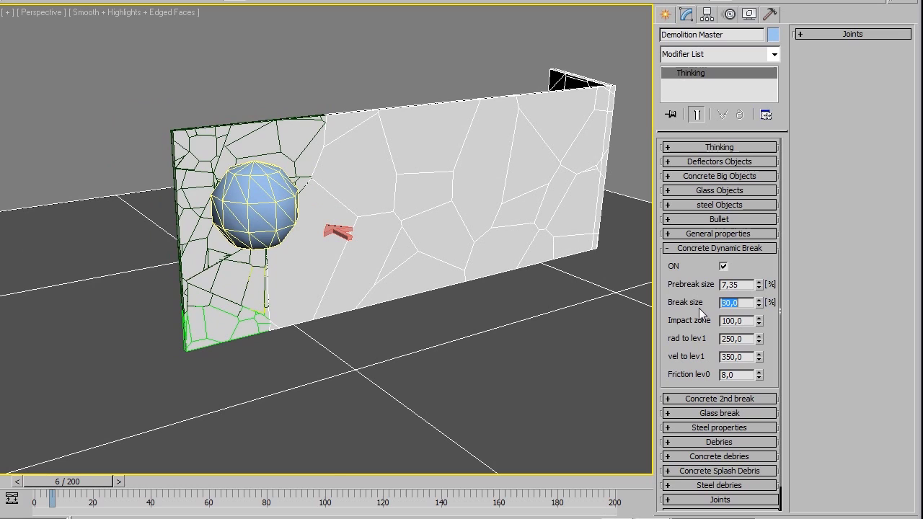
pyautogui.write('20')
pyautogui.press('Return')
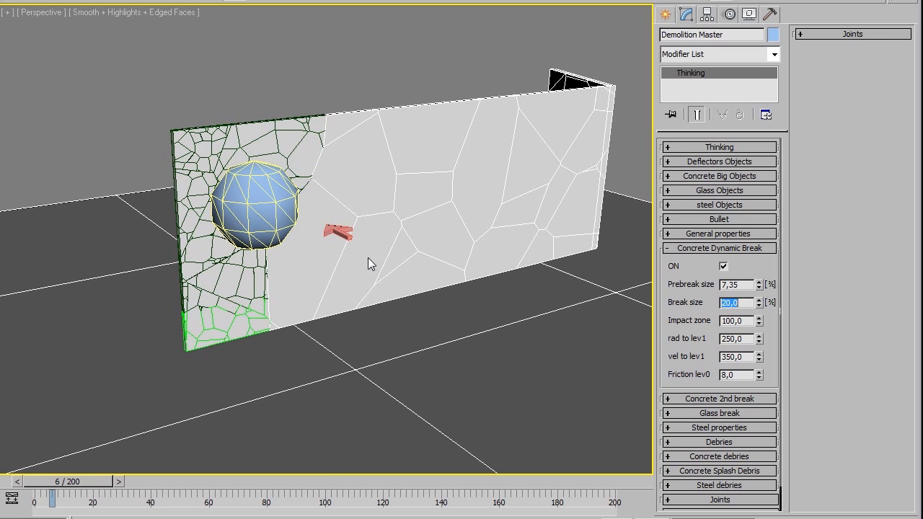
# Select the red shooting arrow, advance the timeline to frame 8 and examine the bullet's impact on the wall end
pyautogui.click(336, 232)
pyautogui.click(121, 480)
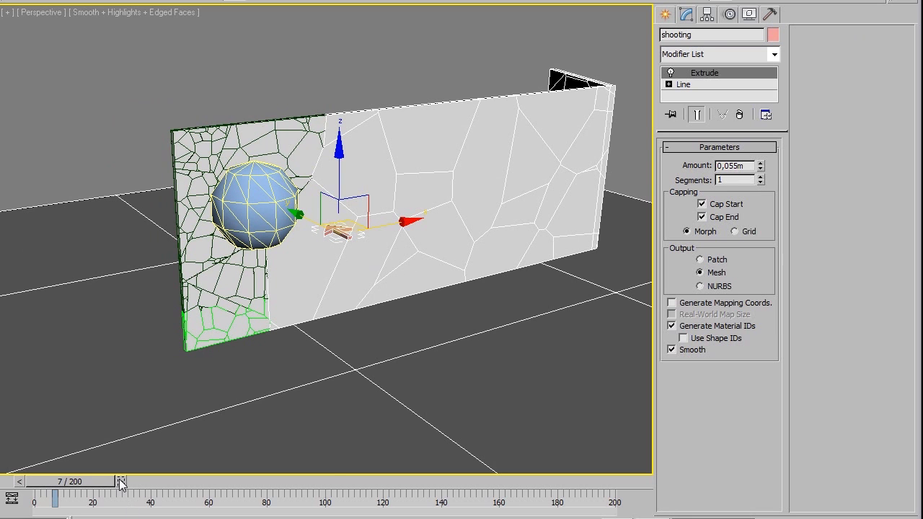
pyautogui.click(123, 481)
pyautogui.keyDown('alt'); pyautogui.moveTo(346, 303); pyautogui.dragTo(360, 207, button='middle'); pyautogui.keyUp('alt')
pyautogui.moveTo(422, 204); pyautogui.dragTo(235, 266)
pyautogui.keyDown('alt'); pyautogui.moveTo(256, 280); pyautogui.dragTo(292, 322, button='middle'); pyautogui.keyUp('alt')
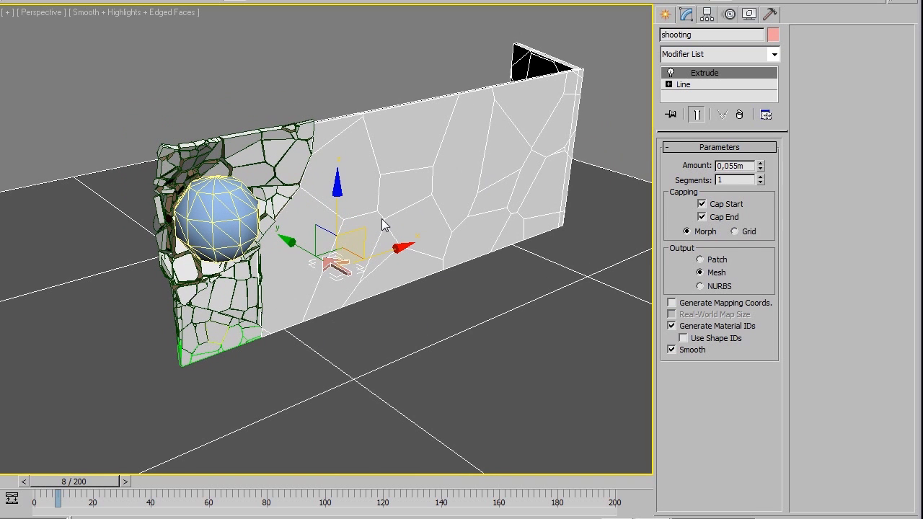
# Reselect the Demolition Master object and try an Impact zone of 200 for Concrete Dynamic Break
pyautogui.click(383, 173)
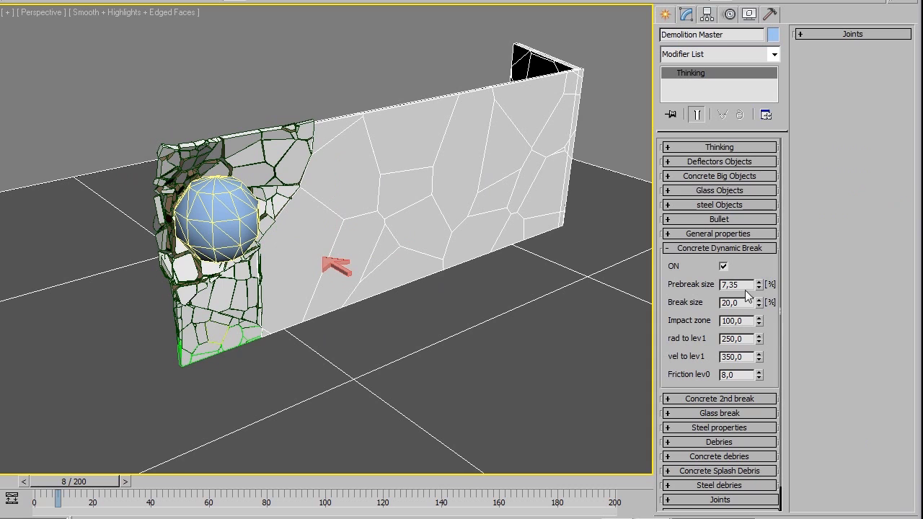
pyautogui.doubleClick(742, 320)
pyautogui.keyDown('alt'); pyautogui.moveTo(289, 275); pyautogui.dragTo(292, 164, button='middle'); pyautogui.keyUp('alt')
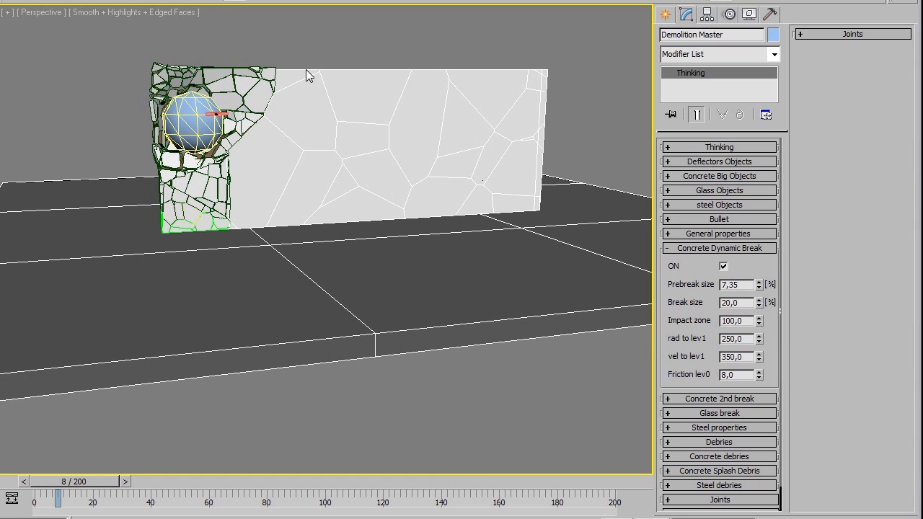
pyautogui.doubleClick(748, 321)
pyautogui.write('200')
pyautogui.press('Return')
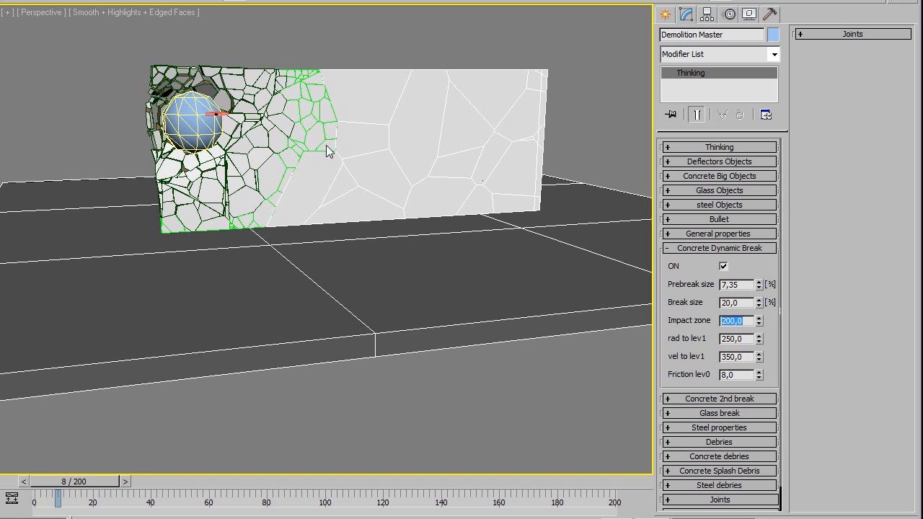
# Play the demolition to frame 31 and scrub back to frame 11 to compare the enlarged break area
pyautogui.moveTo(382, 236); pyautogui.dragTo(410, 265, button='middle')
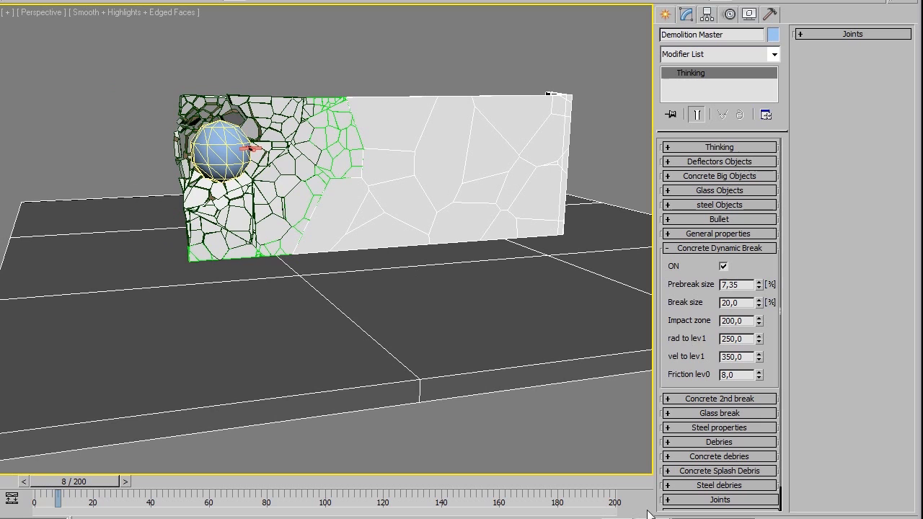
pyautogui.click(802, 518)
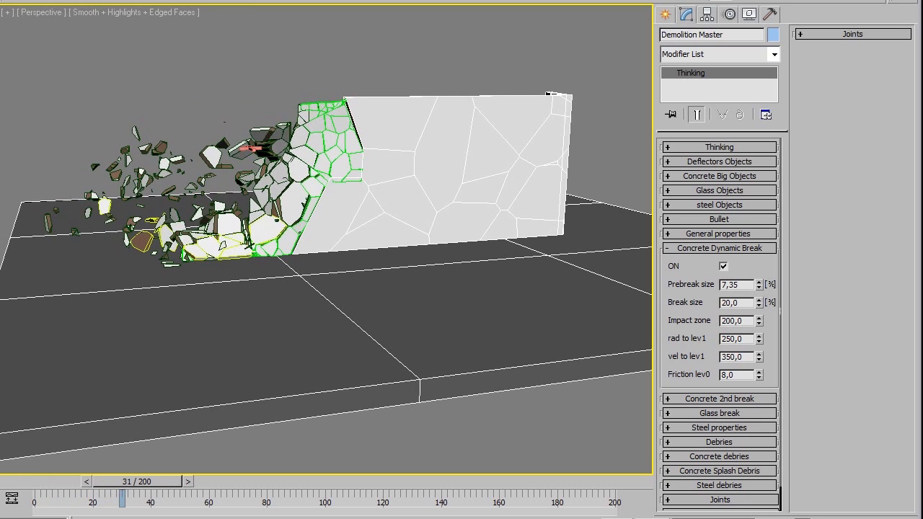
pyautogui.moveTo(135, 481); pyautogui.dragTo(65, 471)
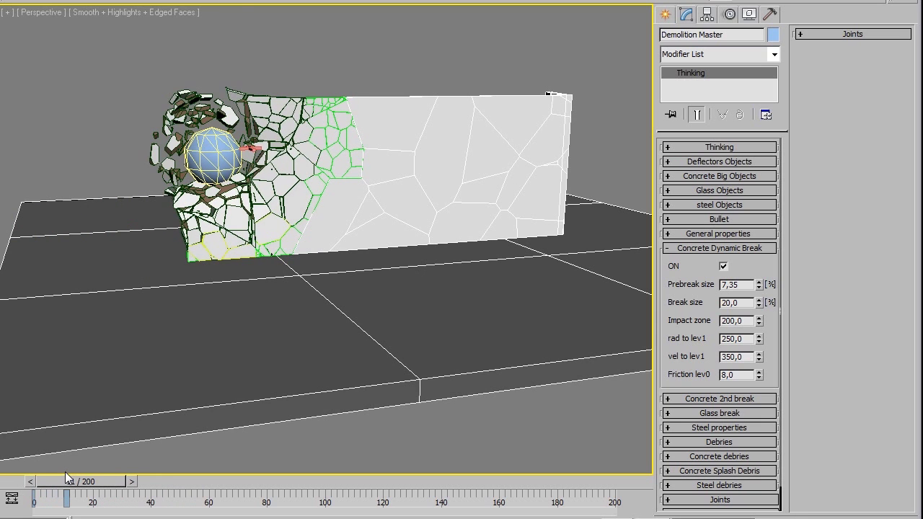
# Try a vel to lev1 value of 10 for Concrete Dynamic Break, then set it to 150
pyautogui.moveTo(744, 358); pyautogui.dragTo(701, 360)
pyautogui.write('10')
pyautogui.press('Return')
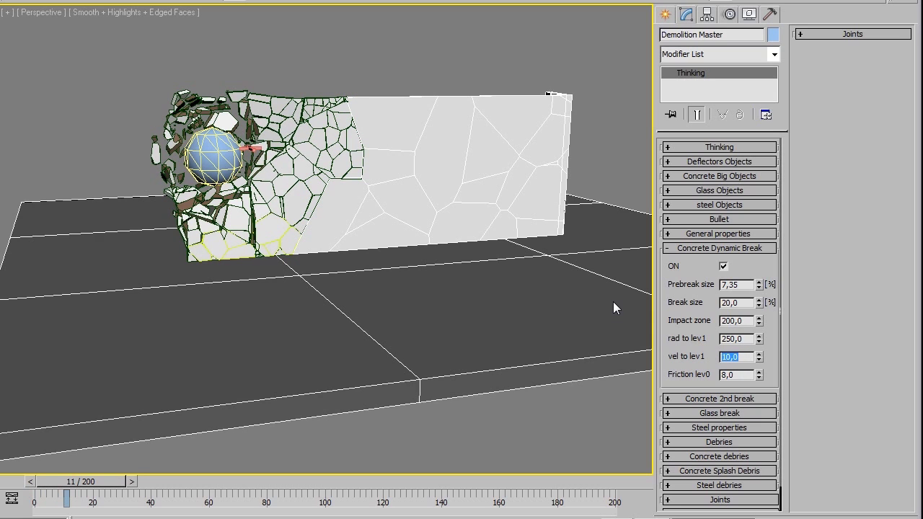
pyautogui.write('150')
pyautogui.press('Return')
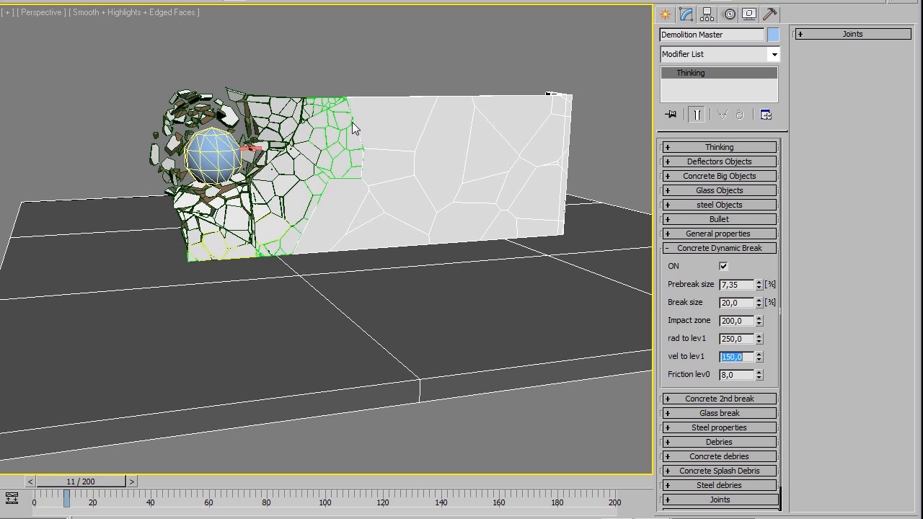
# Step through the simulation to frame 21 and examine the broken wall edge and flying fragments up close
pyautogui.click(134, 481)
pyautogui.click(136, 480)
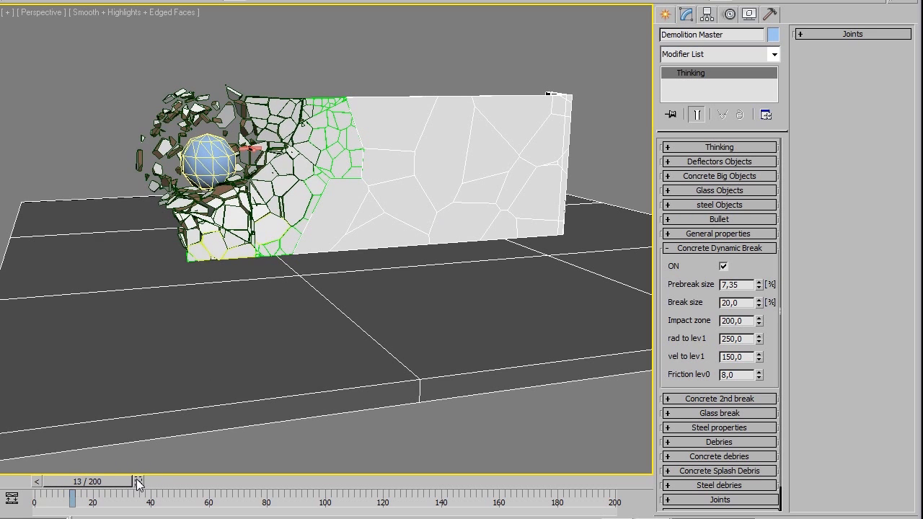
pyautogui.click(138, 480)
pyautogui.click(140, 482)
pyautogui.click(143, 482)
pyautogui.click(146, 482)
pyautogui.click(150, 481)
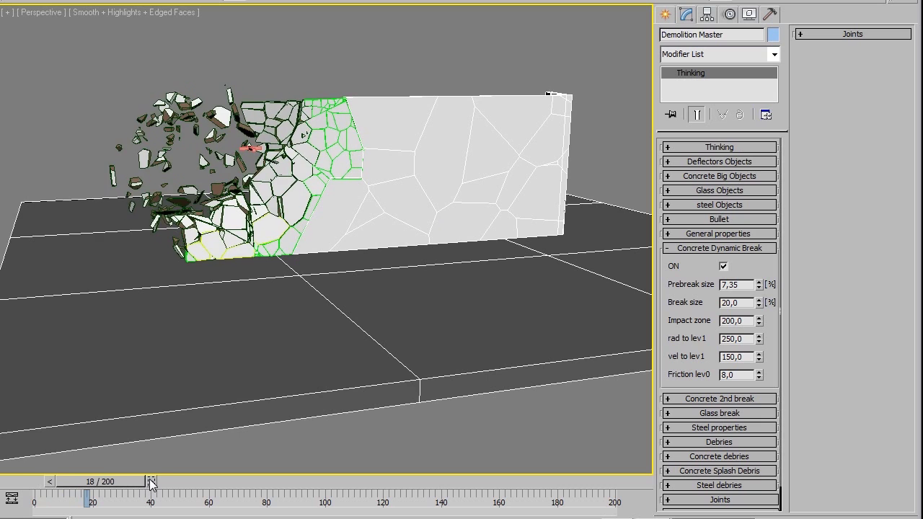
pyautogui.click(152, 482)
pyautogui.click(153, 481)
pyautogui.click(155, 482)
pyautogui.keyDown('alt'); pyautogui.moveTo(192, 266); pyautogui.dragTo(624, 297, button='middle'); pyautogui.keyUp('alt')
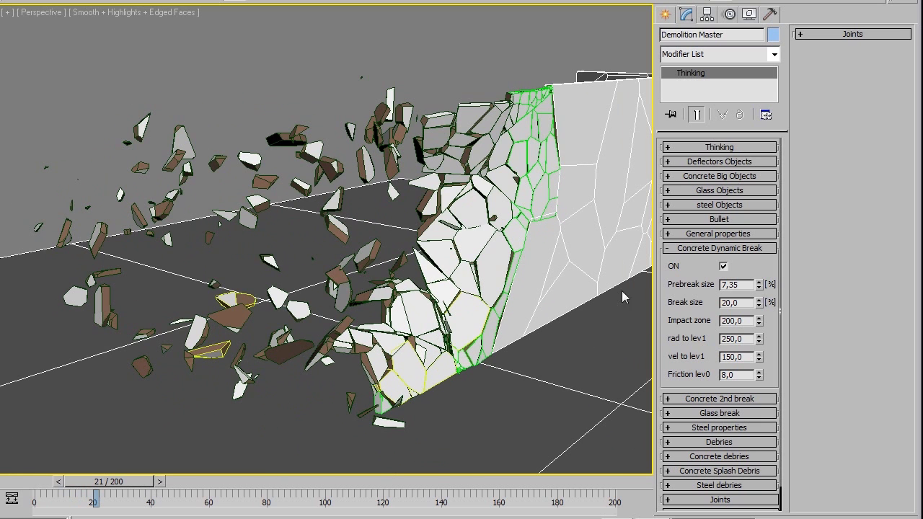
# Set the Concrete Dynamic Break Impact zone to 100 and the Break size to 50
pyautogui.doubleClick(736, 320)
pyautogui.write('100')
pyautogui.press('Return')
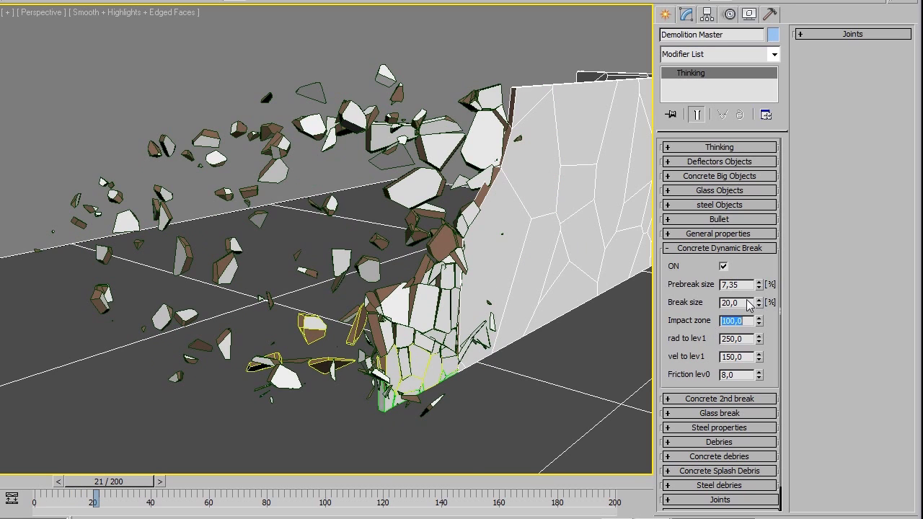
pyautogui.doubleClick(747, 303)
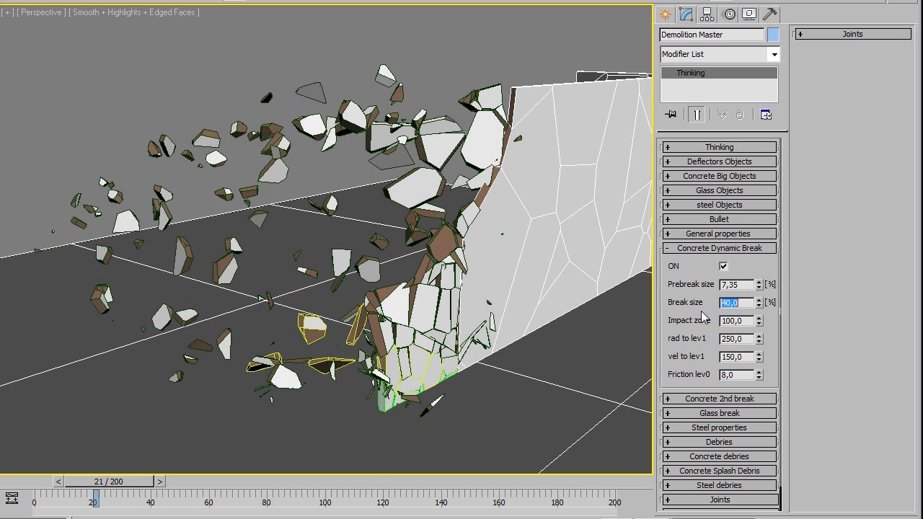
pyautogui.write('50')
pyautogui.press('Return')
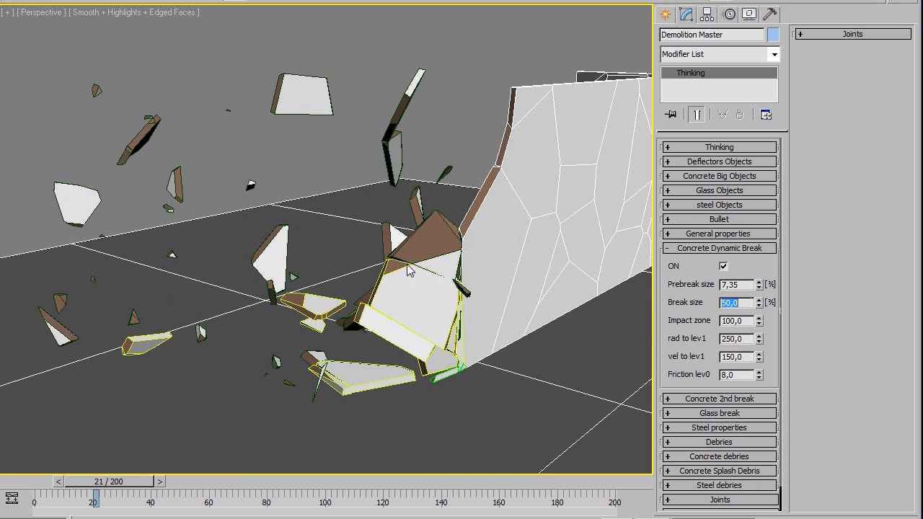
# Check the large fragments at frame 52 and turn on Concrete 2nd break
pyautogui.moveTo(95, 483); pyautogui.dragTo(185, 460)
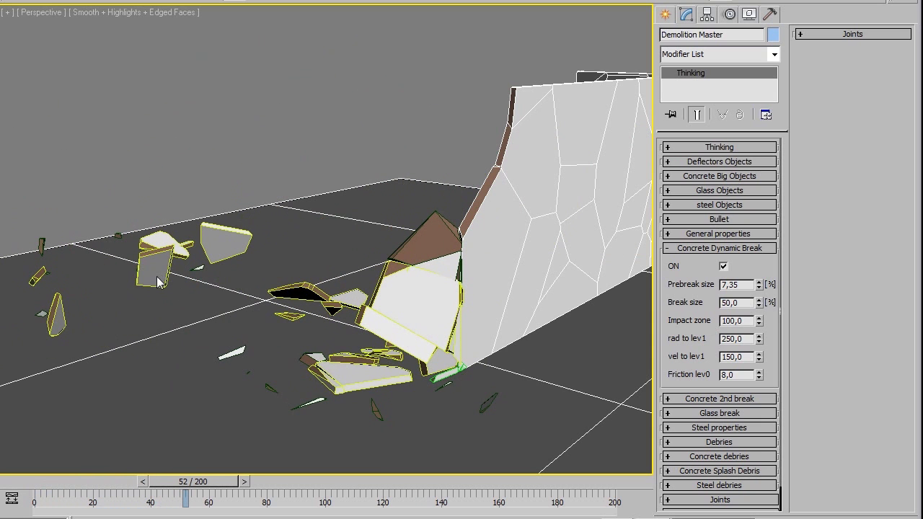
pyautogui.click(765, 399)
pyautogui.scroll(-1, 709, 333)
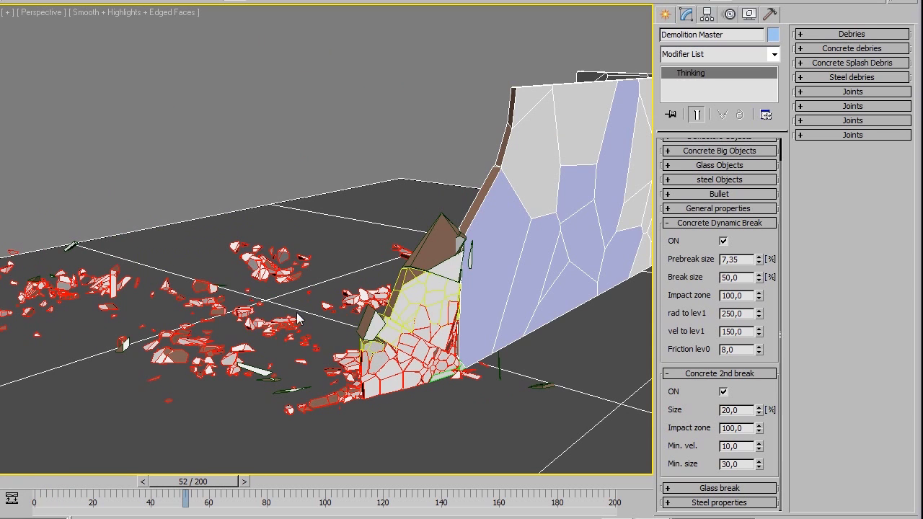
# Inspect the shattered fragments at frame 18, try a Concrete 2nd break Size of 10, then set it to 15
pyautogui.moveTo(297, 318); pyautogui.dragTo(354, 258, button='middle')
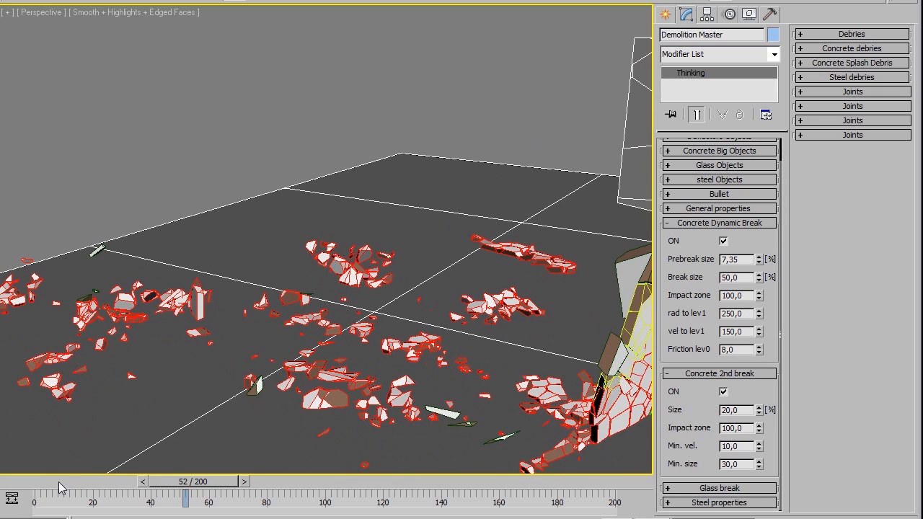
pyautogui.moveTo(61, 483); pyautogui.dragTo(101, 474)
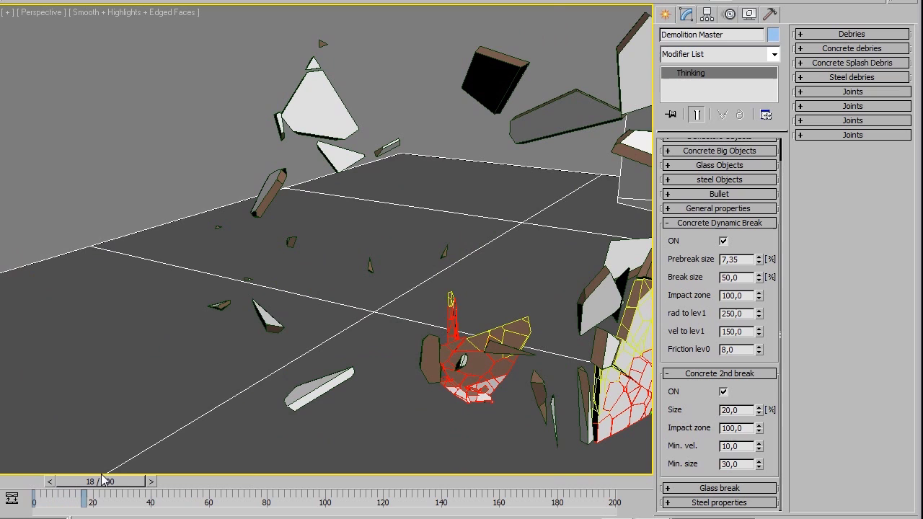
pyautogui.moveTo(369, 369); pyautogui.dragTo(368, 300, button='middle')
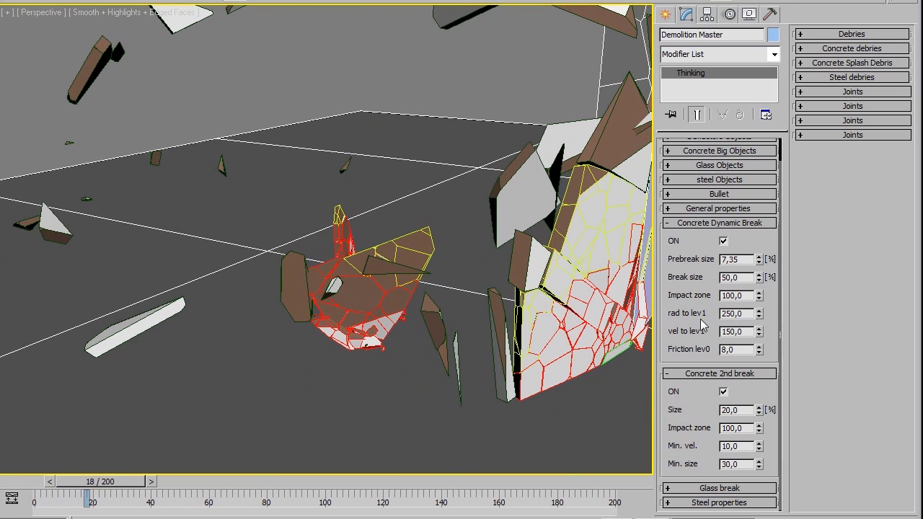
pyautogui.moveTo(751, 410); pyautogui.dragTo(665, 418)
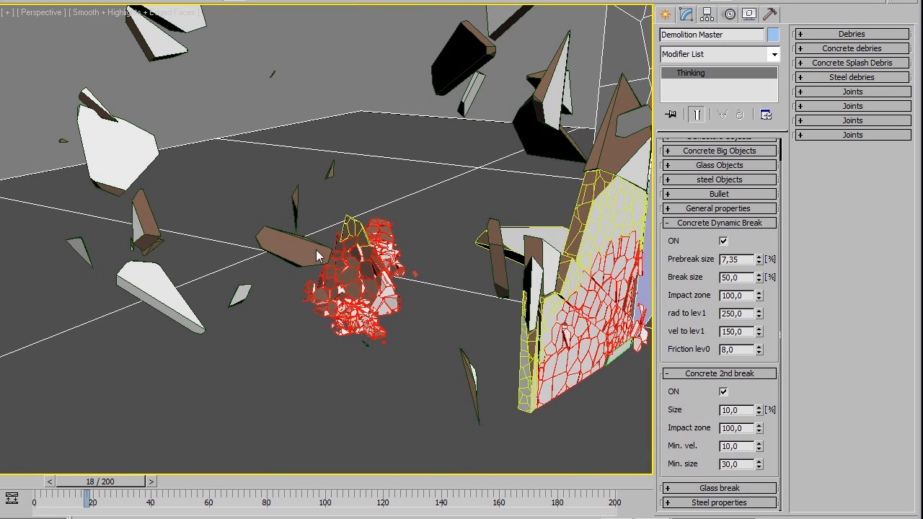
pyautogui.moveTo(751, 411); pyautogui.dragTo(676, 416)
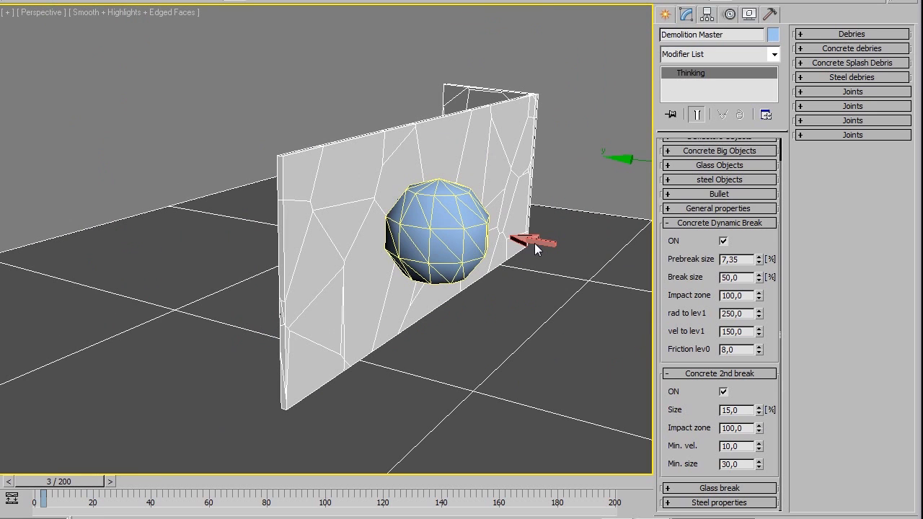
# Move the shooting arrow straight up so the bullet meets the upper part of the wall, and scrub past the impact
pyautogui.click(534, 248)
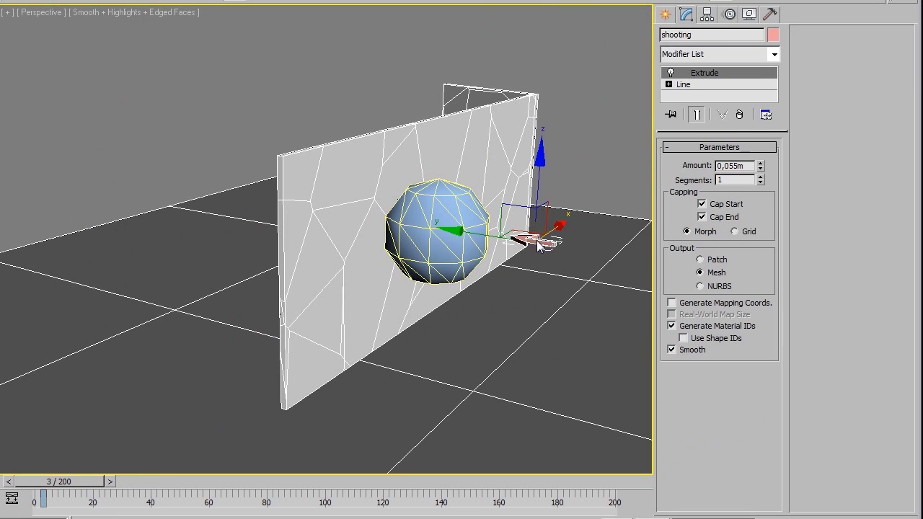
pyautogui.moveTo(541, 206); pyautogui.dragTo(542, 138)
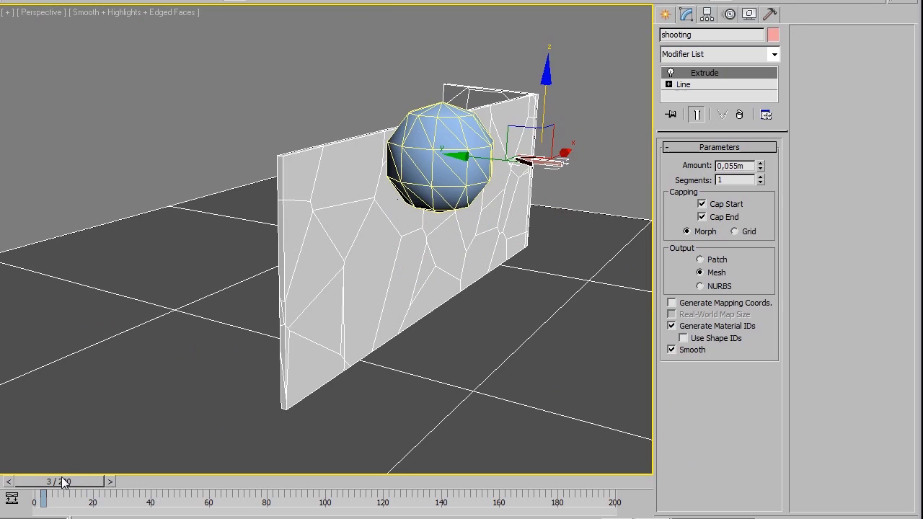
pyautogui.moveTo(73, 479); pyautogui.dragTo(106, 470)
# Advance to frame 20 from a side view and examine a fallen fragment breaking on the floor up close
pyautogui.moveTo(134, 341); pyautogui.dragTo(277, 317, button='middle')
pyautogui.click(141, 484)
pyautogui.click(143, 484)
pyautogui.click(143, 484)
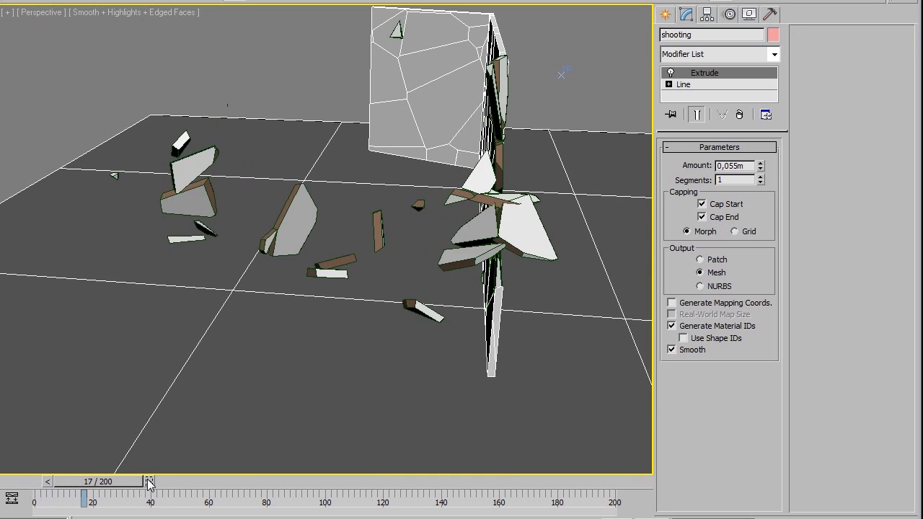
pyautogui.click(147, 483)
pyautogui.click(151, 482)
pyautogui.click(153, 482)
pyautogui.scroll(8, 214, 295)
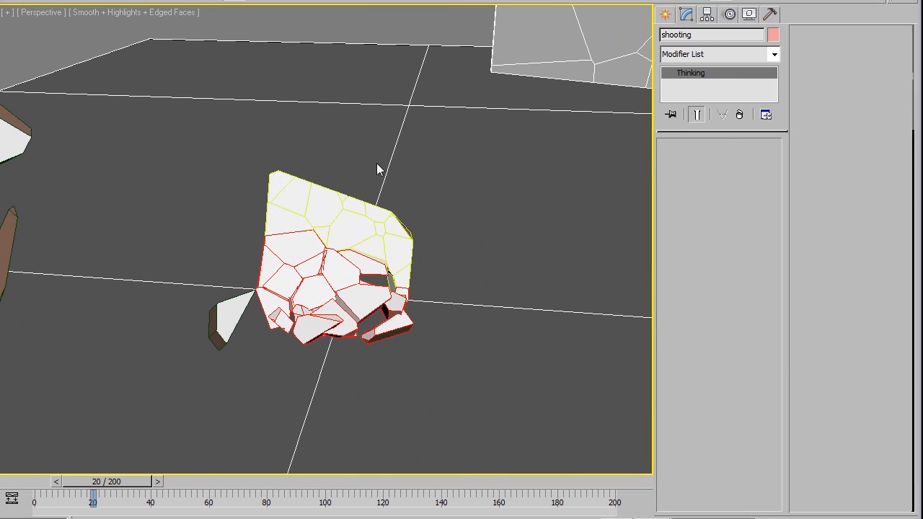
# Reselect the Demolition Master object, try a Concrete 2nd break Impact zone of 50 and check the fragment at frame 21
pyautogui.click(551, 74)
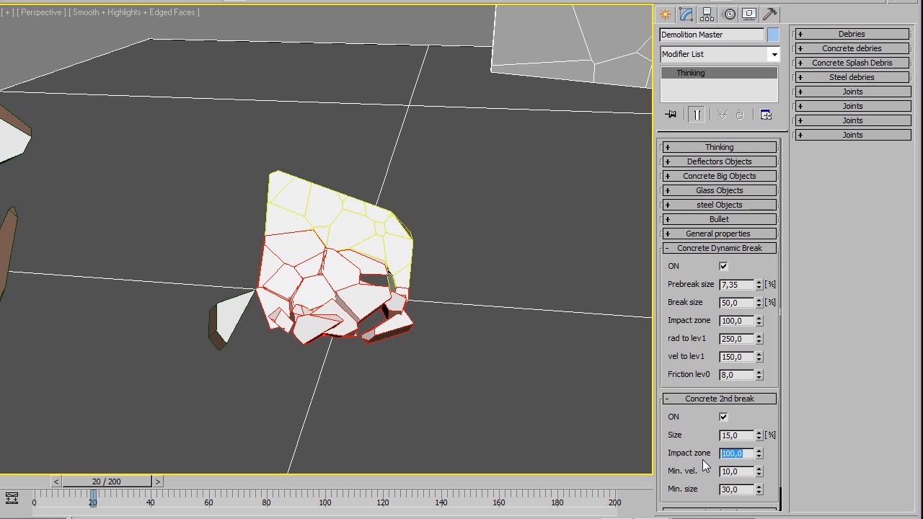
pyautogui.write('50')
pyautogui.press('Return')
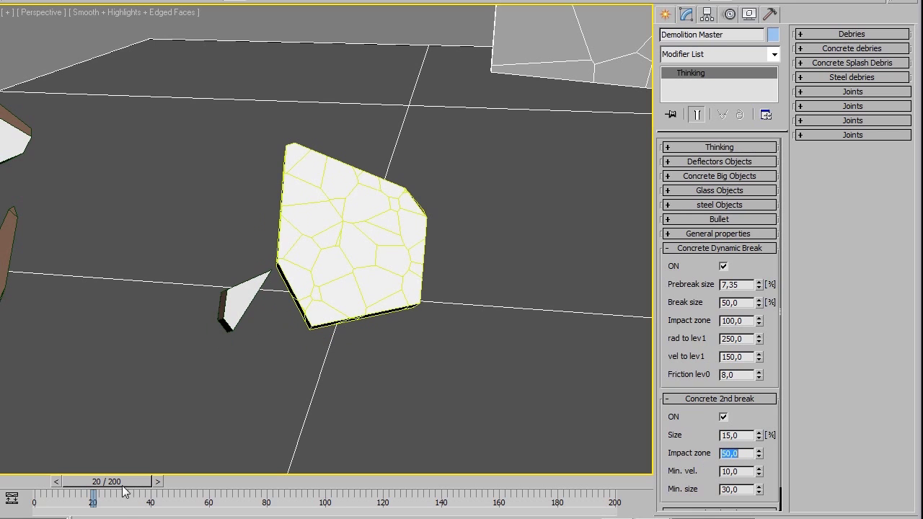
pyautogui.click(159, 482)
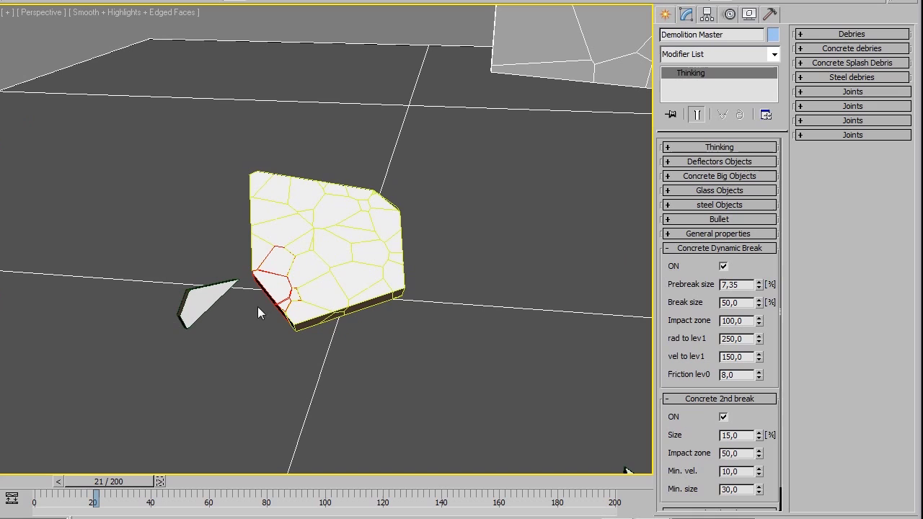
# Try a Concrete 2nd break Impact zone of 75, then set it to 100
pyautogui.doubleClick(738, 457)
pyautogui.write('75')
pyautogui.press('Return')
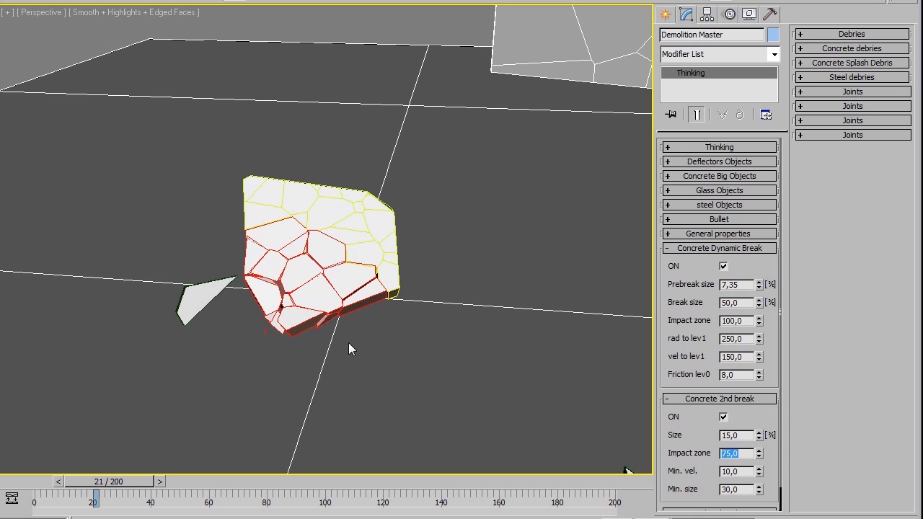
pyautogui.write('100')
pyautogui.press('Return')
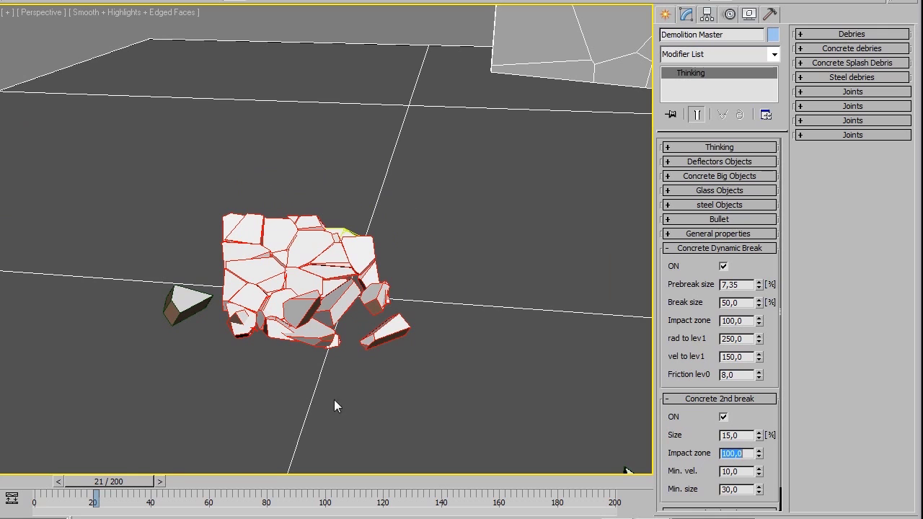
# Check the shattered fragment at frame 23, go back to frame 9 and bring the bullet and wall into view
pyautogui.click(160, 481)
pyautogui.click(163, 483)
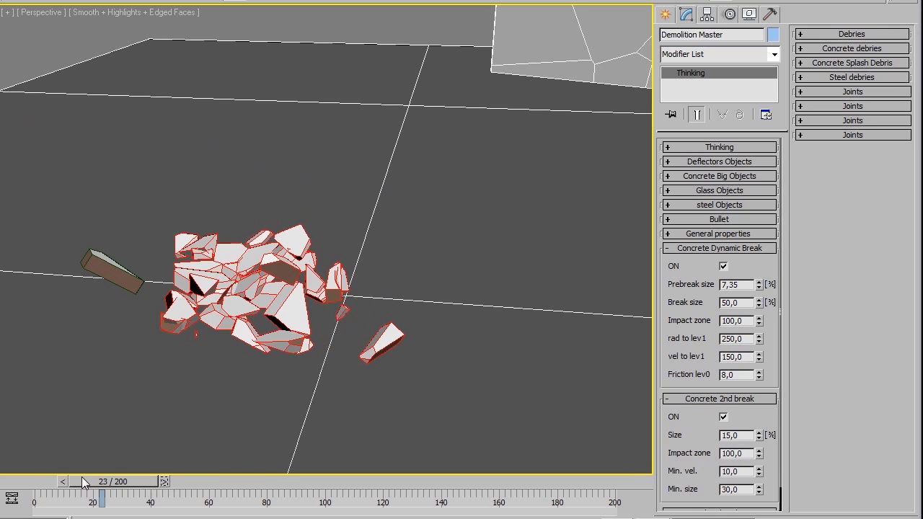
pyautogui.moveTo(83, 482); pyautogui.dragTo(42, 482)
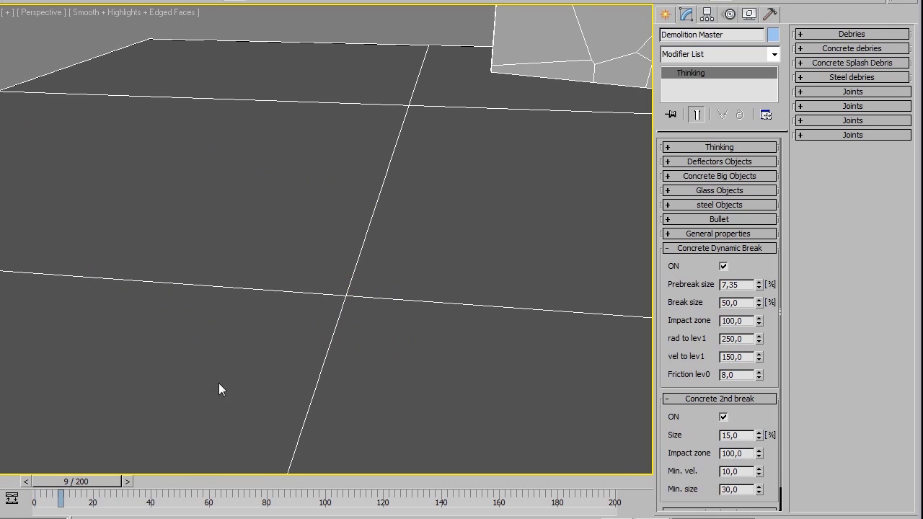
pyautogui.moveTo(219, 383); pyautogui.dragTo(274, 294, button='middle')
pyautogui.scroll(-6, 274, 294)
pyautogui.scroll(4, 274, 305)
pyautogui.moveTo(375, 284); pyautogui.dragTo(310, 321, button='middle')
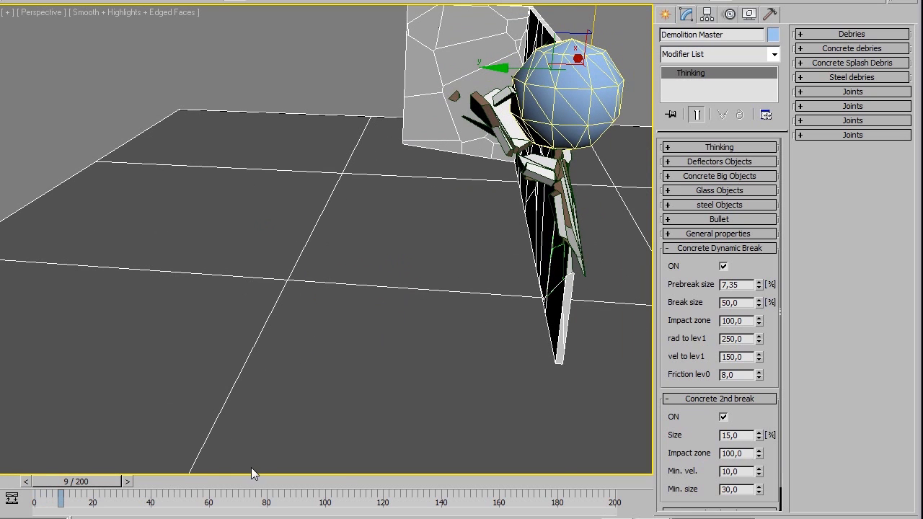
# Advance from frame 9 to frame 22 and examine up close how a small fragment breaks on the floor
pyautogui.moveTo(98, 475)
pyautogui.mouseDown()
pyautogui.moveTo(125, 470)
pyautogui.moveTo(113, 470)
pyautogui.mouseUp()
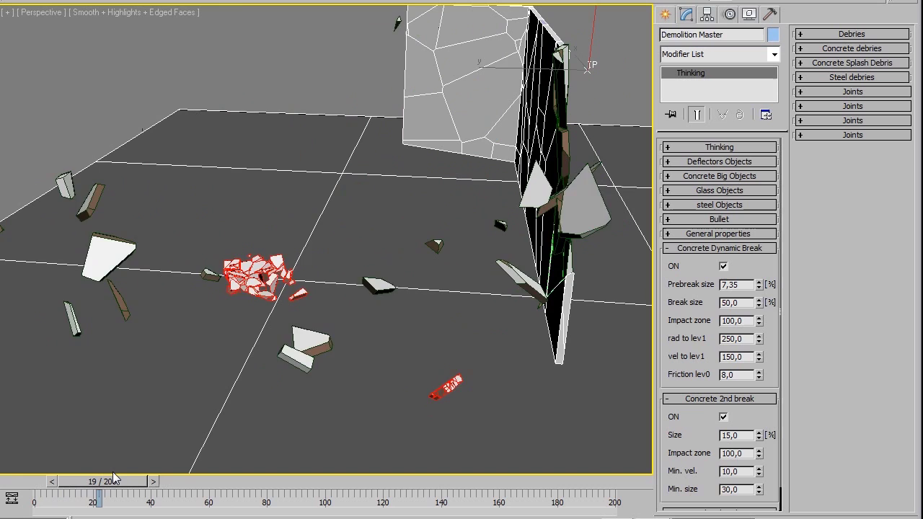
pyautogui.scroll(5, 389, 334)
pyautogui.scroll(3, 215, 285)
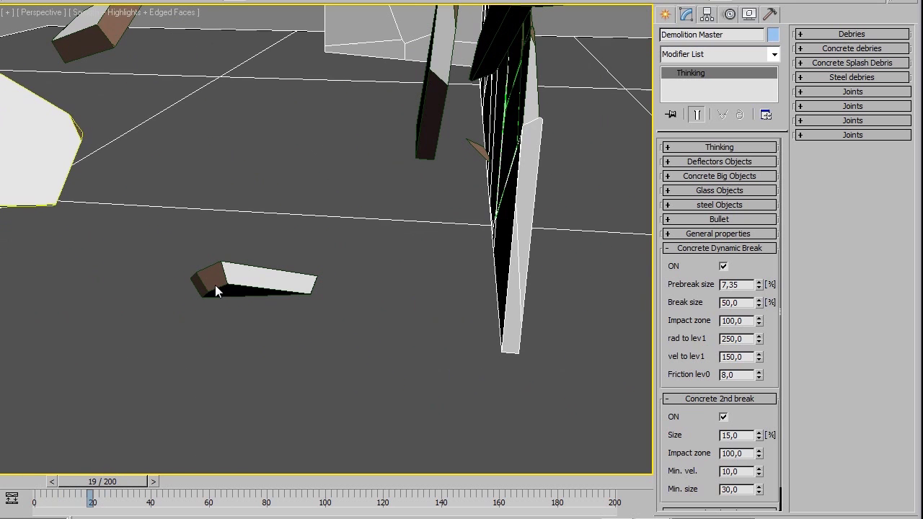
pyautogui.click(155, 480)
pyautogui.click(158, 480)
pyautogui.click(160, 480)
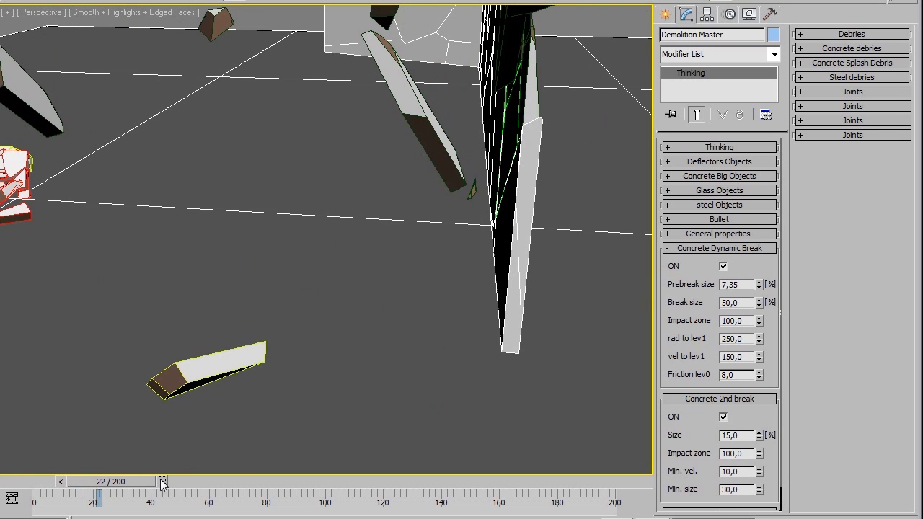
pyautogui.moveTo(193, 395); pyautogui.dragTo(209, 334, button='middle')
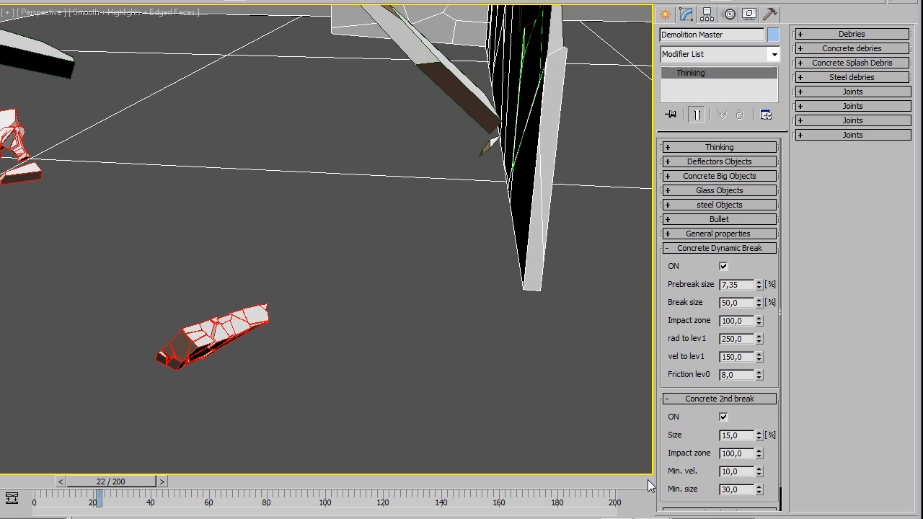
# Set the Concrete 2nd break Min. size to 60 and check the fragments around frame 24
pyautogui.moveTo(742, 490); pyautogui.dragTo(663, 492)
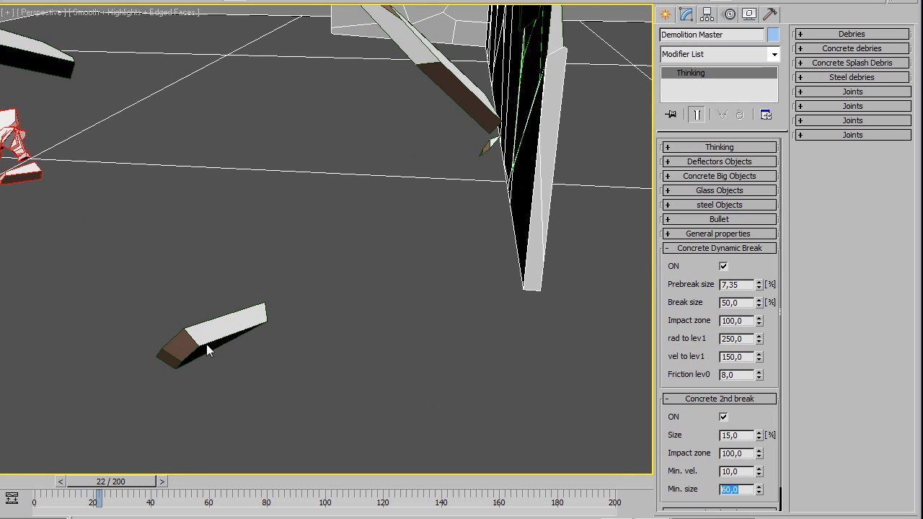
pyautogui.moveTo(207, 345); pyautogui.dragTo(369, 229, button='middle')
pyautogui.moveTo(295, 278); pyautogui.dragTo(239, 275, button='middle')
pyautogui.scroll(-2, 227, 292)
pyautogui.click(163, 483)
pyautogui.click(165, 482)
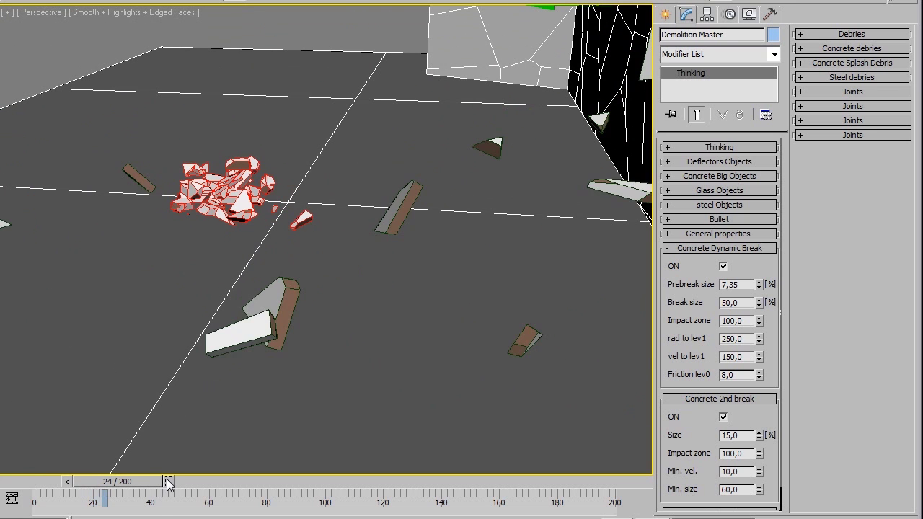
# Step on frame by frame to frame 34 and examine which fragments shatter on the floor
pyautogui.click(168, 481)
pyautogui.click(171, 481)
pyautogui.click(173, 480)
pyautogui.click(178, 479)
pyautogui.click(178, 479)
pyautogui.click(181, 480)
pyautogui.click(184, 480)
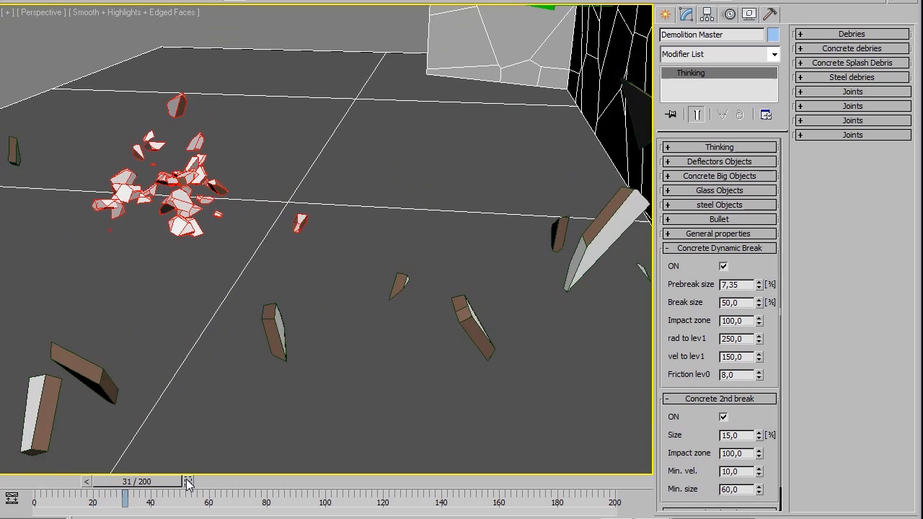
pyautogui.click(186, 481)
pyautogui.click(190, 481)
pyautogui.click(192, 481)
pyautogui.moveTo(344, 240); pyautogui.dragTo(389, 223, button='middle')
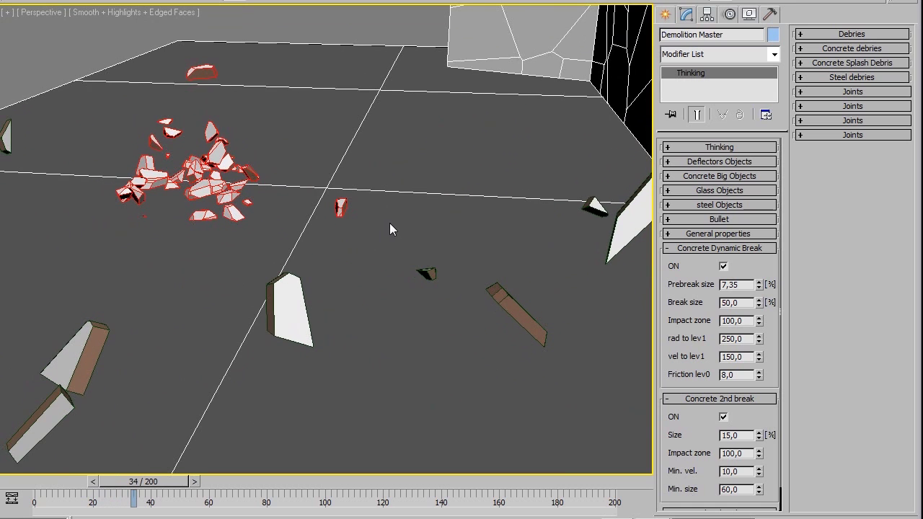
# Set the Concrete 2nd break Impact zone to 50 and check the secondary break from frame 34 onward
pyautogui.doubleClick(725, 455)
pyautogui.write('50')
pyautogui.press('Return')
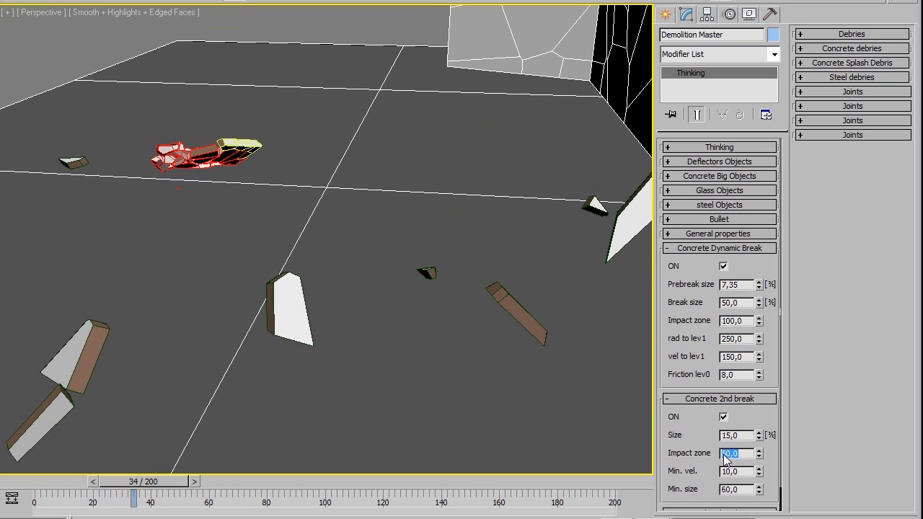
pyautogui.scroll(-6, 470, 252)
pyautogui.click(198, 482)
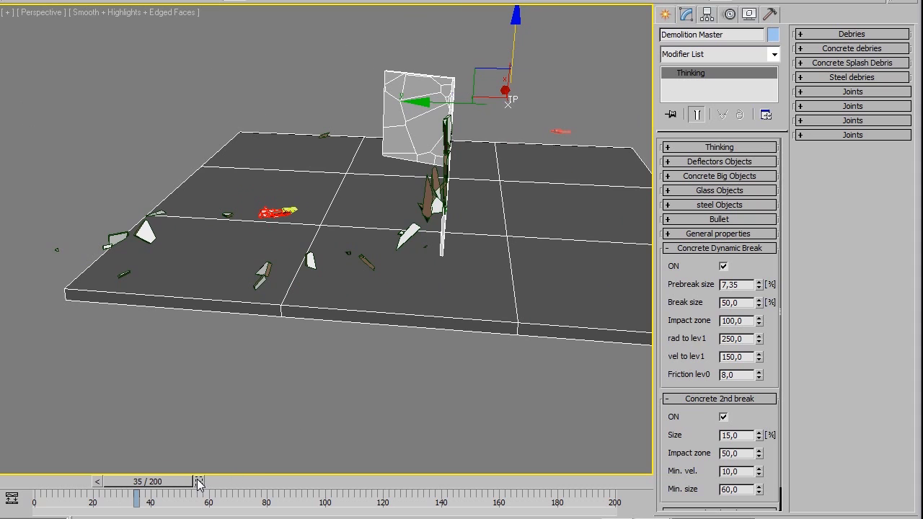
pyautogui.click(202, 483)
pyautogui.moveTo(201, 483); pyautogui.dragTo(259, 482)
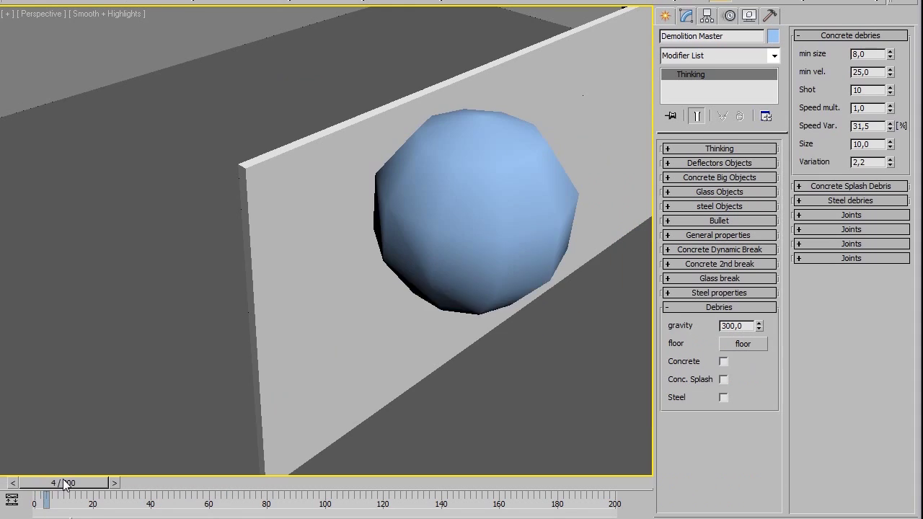
# Turn on Concrete debris and scrub to frame 59 to check the particles around the broken wall
pyautogui.moveTo(65, 484); pyautogui.dragTo(77, 483)
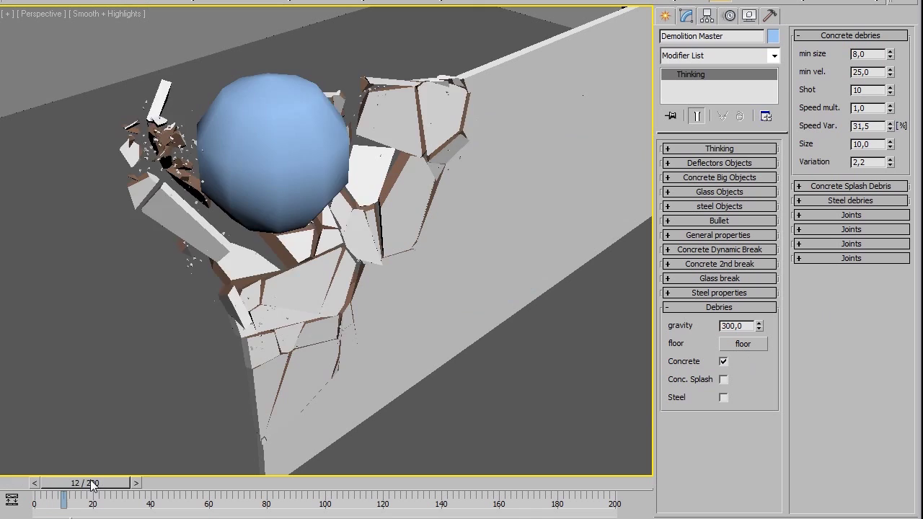
pyautogui.moveTo(92, 485); pyautogui.dragTo(214, 440)
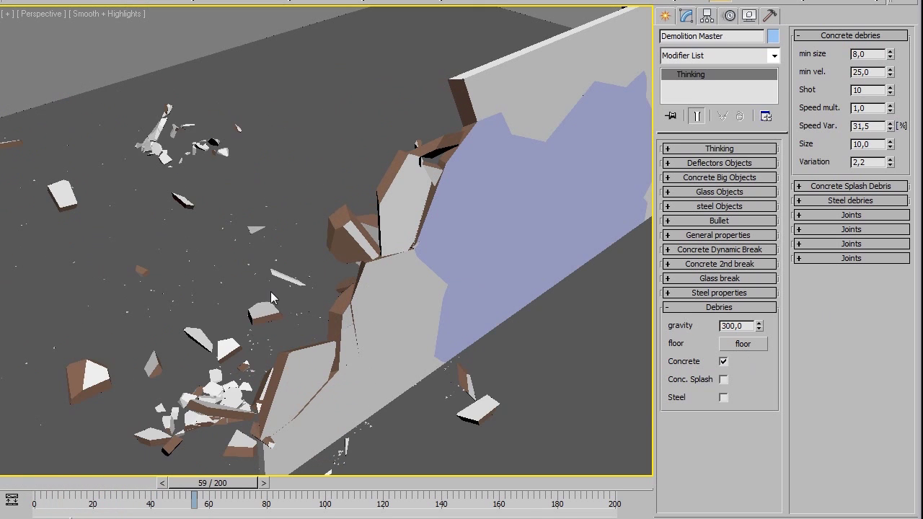
pyautogui.scroll(-6, 337, 225)
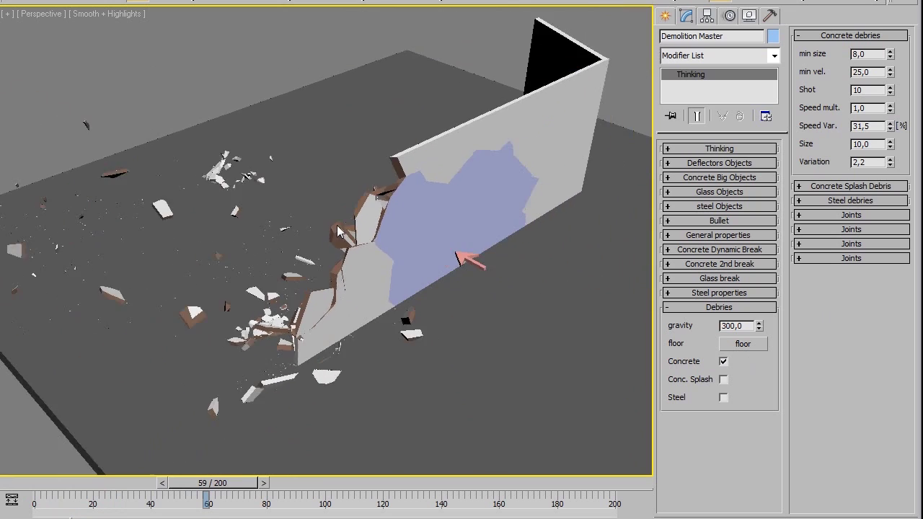
pyautogui.scroll(3, 334, 226)
# Go back to frame 10 and set the Concrete debries min size to 10 and Shot to 35
pyautogui.moveTo(54, 484); pyautogui.dragTo(79, 484)
pyautogui.moveTo(263, 258); pyautogui.dragTo(265, 233, button='middle')
pyautogui.scroll(6, 266, 240)
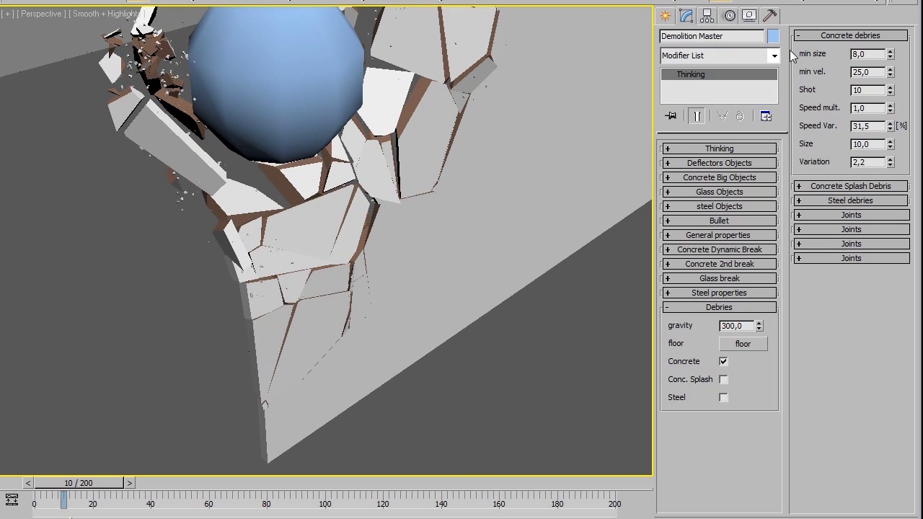
pyautogui.moveTo(873, 54); pyautogui.dragTo(791, 55)
pyautogui.doubleClick(858, 90)
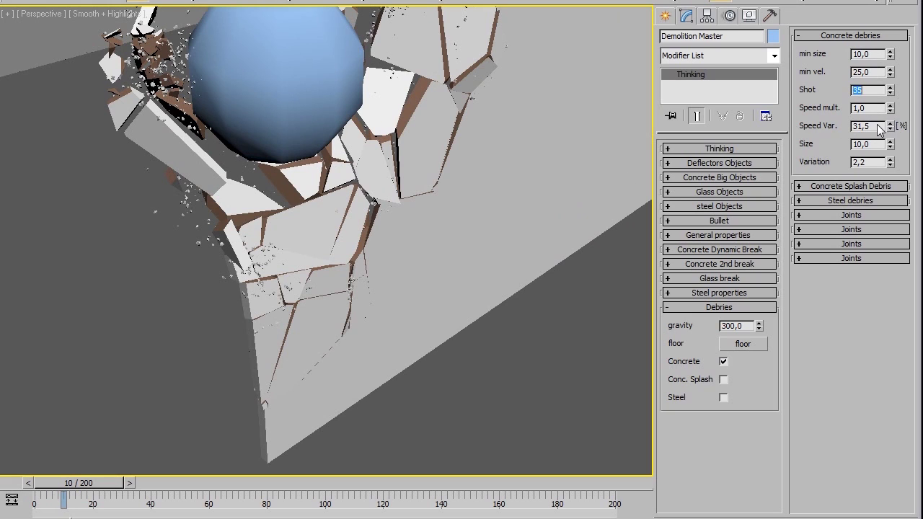
# Set the Concrete debries Speed Var. to 60, Variation to 60 and Shot to 60
pyautogui.doubleClick(865, 126)
pyautogui.write('60')
pyautogui.press('Return')
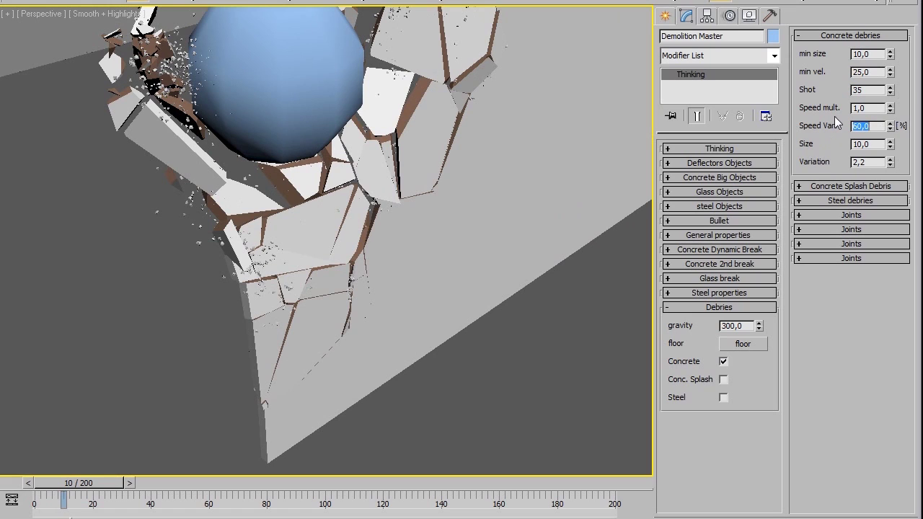
pyautogui.doubleClick(861, 144)
pyautogui.moveTo(866, 164); pyautogui.dragTo(856, 162)
pyautogui.moveTo(856, 163); pyautogui.dragTo(801, 162)
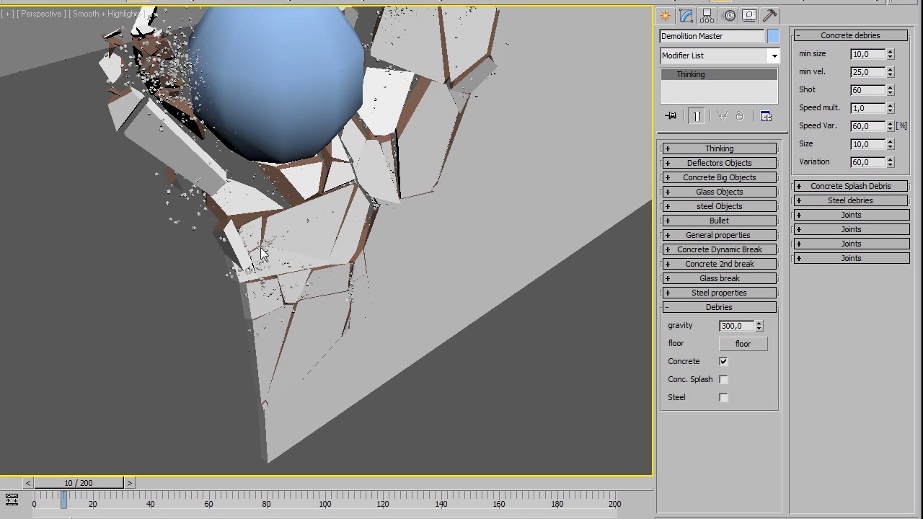
# Play the simulation from the start to watch the concrete debris, and return to frame 0
pyautogui.scroll(-3, 242, 349)
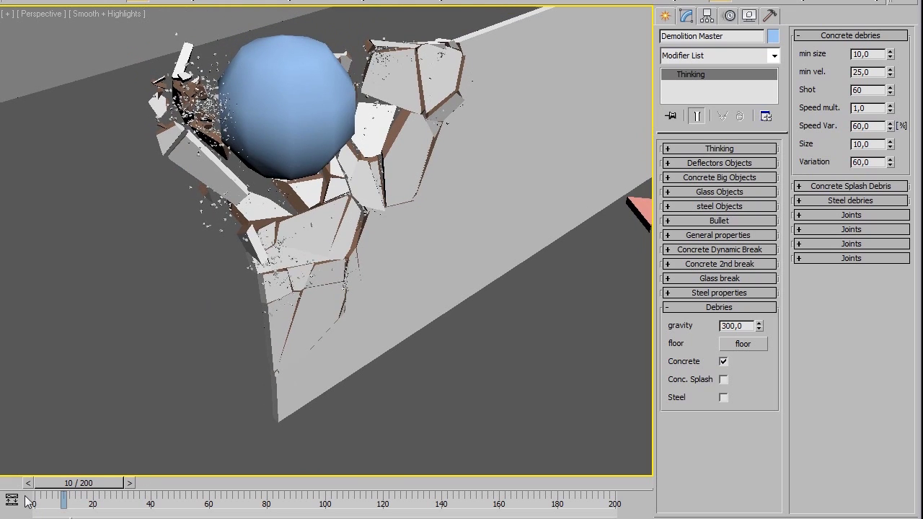
pyautogui.press('Home')
pyautogui.press('/')
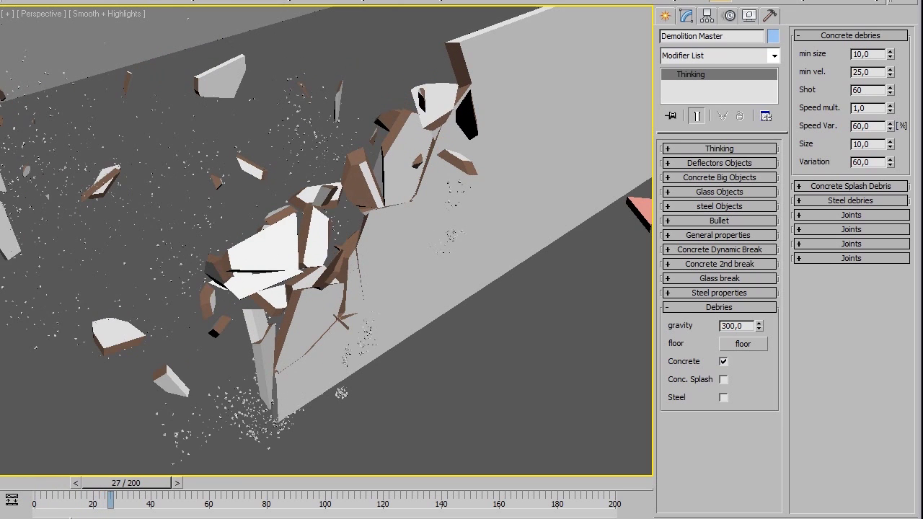
pyautogui.click(45, 487)
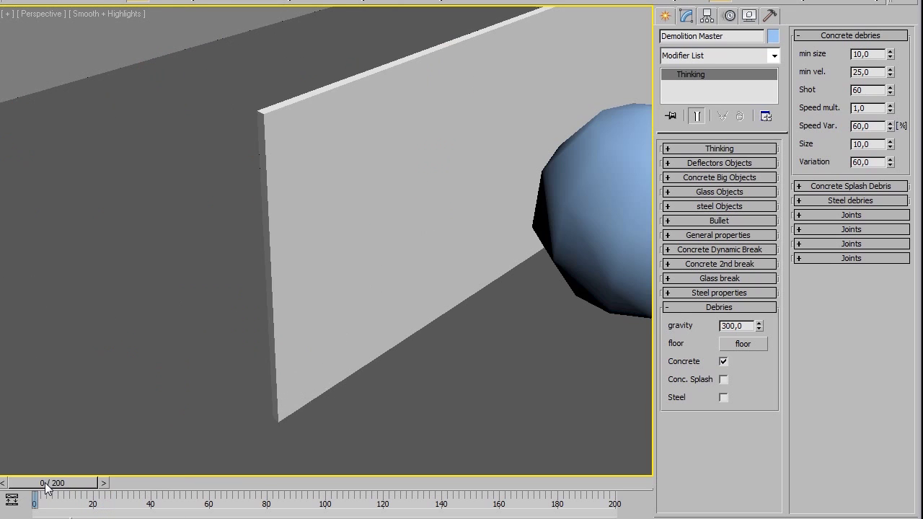
# Set the Concrete debries Shot to 30, switch the debris from Concrete to Conc. Splash and check frame 32
pyautogui.moveTo(871, 91); pyautogui.dragTo(824, 107)
pyautogui.click(723, 380)
pyautogui.moveTo(67, 483); pyautogui.dragTo(144, 423)
pyautogui.moveTo(143, 423); pyautogui.dragTo(479, 396, button='middle')
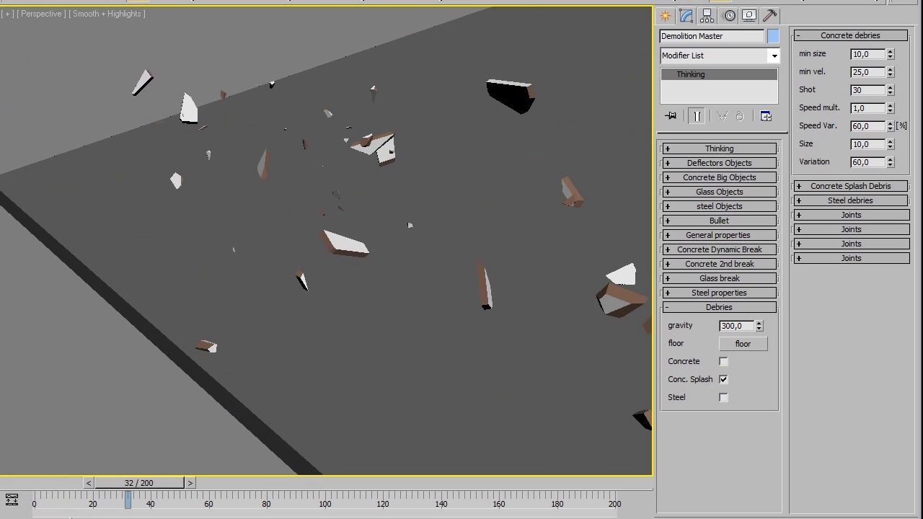
pyautogui.moveTo(365, 250); pyautogui.dragTo(616, 309, button='middle')
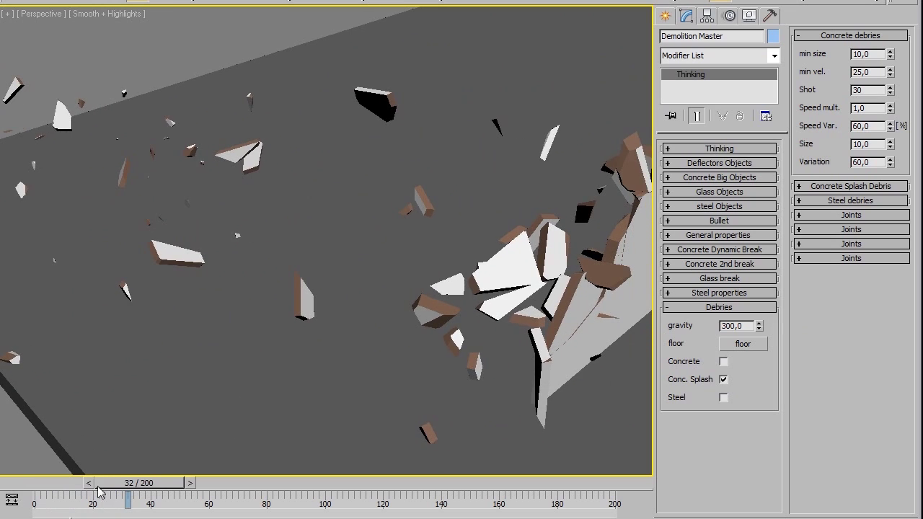
# Scrub from frame 0 to frame 49 to examine the splash debris on the floor, and expand the Concrete Splash Debris settings
pyautogui.click(44, 481)
pyautogui.moveTo(44, 484); pyautogui.dragTo(167, 474)
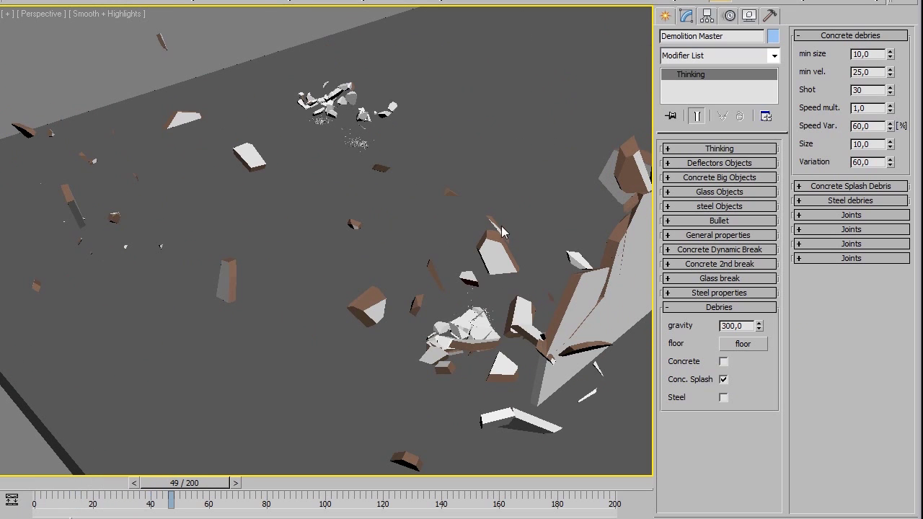
pyautogui.moveTo(170, 482); pyautogui.dragTo(84, 477)
pyautogui.click(852, 186)
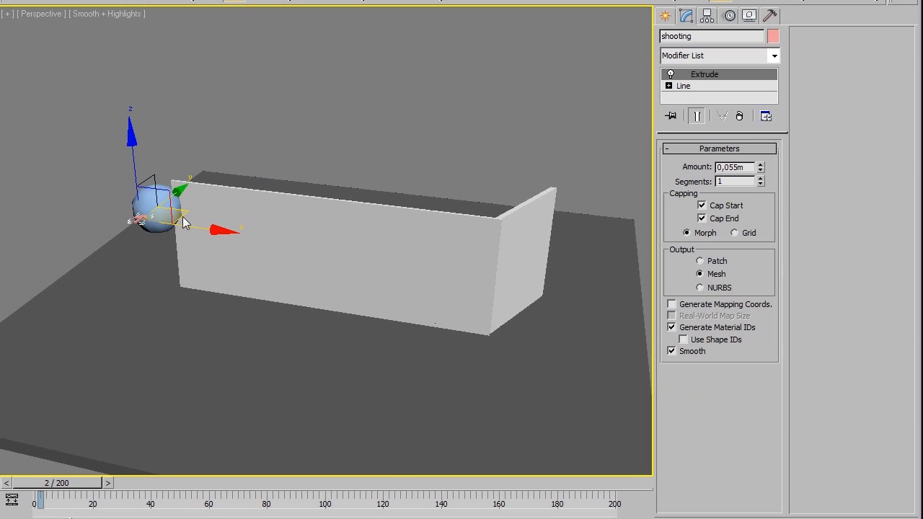
# Move the shooting object from the long wall's free end to the short wall and rotate it about its vertical axis
pyautogui.moveTo(183, 216); pyautogui.dragTo(618, 263)
pyautogui.keyDown('alt'); pyautogui.moveTo(582, 283); pyautogui.dragTo(583, 303, button='middle'); pyautogui.keyUp('alt')
pyautogui.press('e')
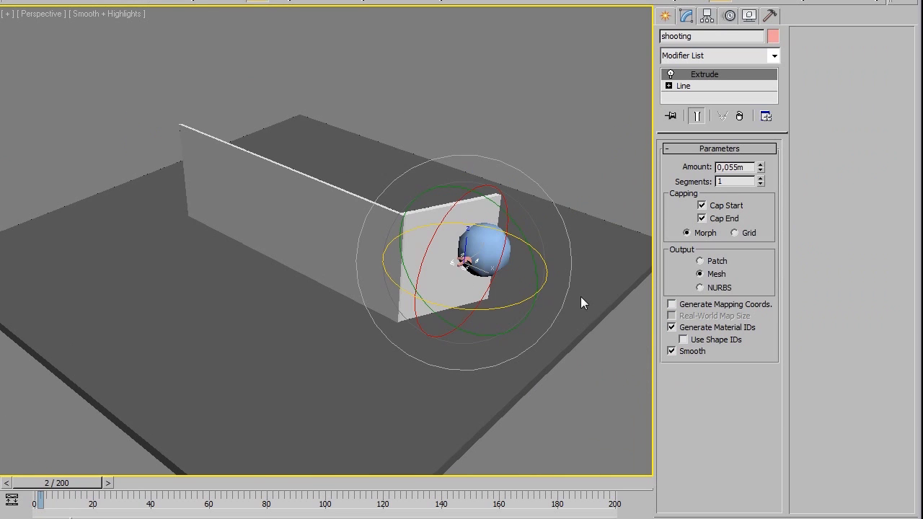
pyautogui.moveTo(506, 307); pyautogui.dragTo(541, 267)
# Turn on Auto Key, move the shooting object's key to about frame 49 and go to frame 0
pyautogui.press('w')
pyautogui.press('n')
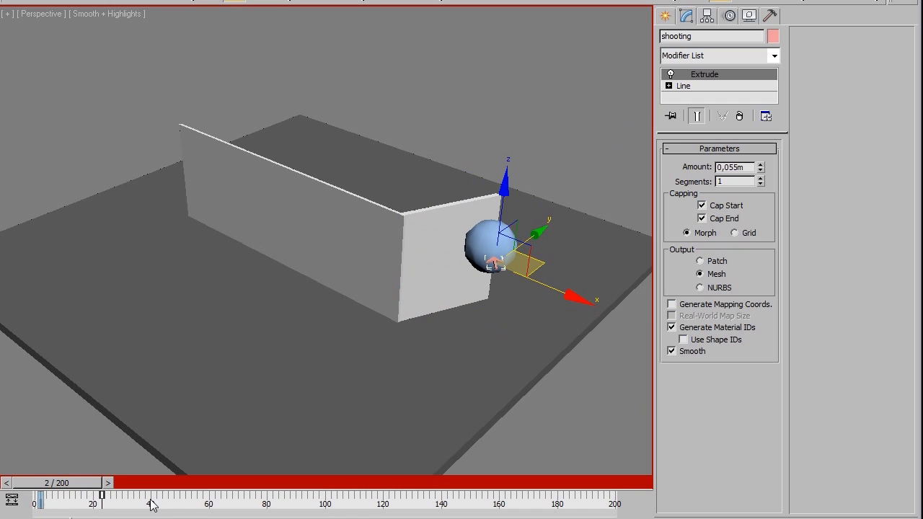
pyautogui.moveTo(68, 485); pyautogui.dragTo(56, 485)
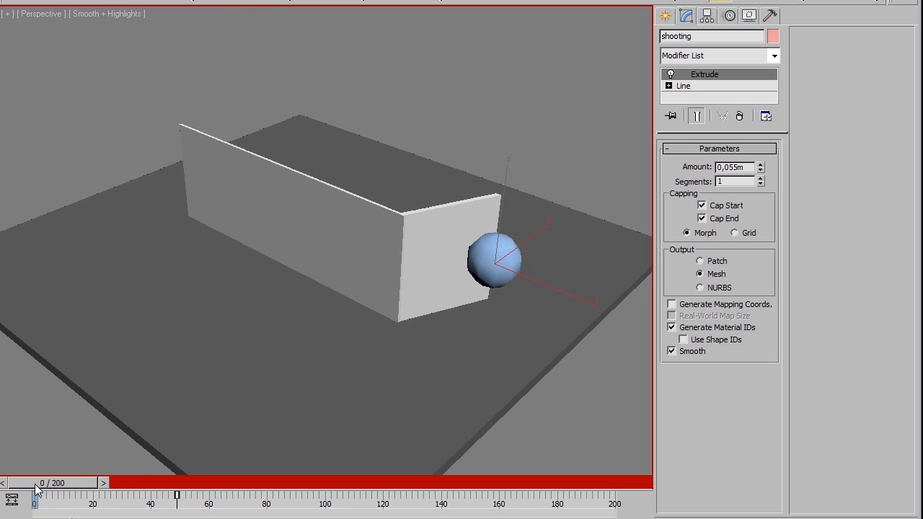
# At frame 0, move the shooting object back to the long wall's free end and rotate it, using a wireframe view for placement
pyautogui.moveTo(541, 266); pyautogui.dragTo(207, 183)
pyautogui.press('e')
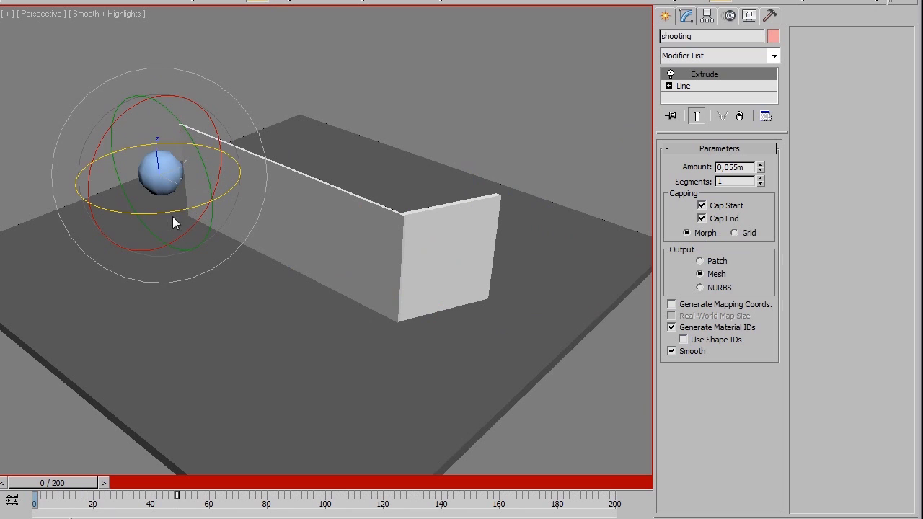
pyautogui.moveTo(173, 218); pyautogui.dragTo(121, 233)
pyautogui.press('F3')
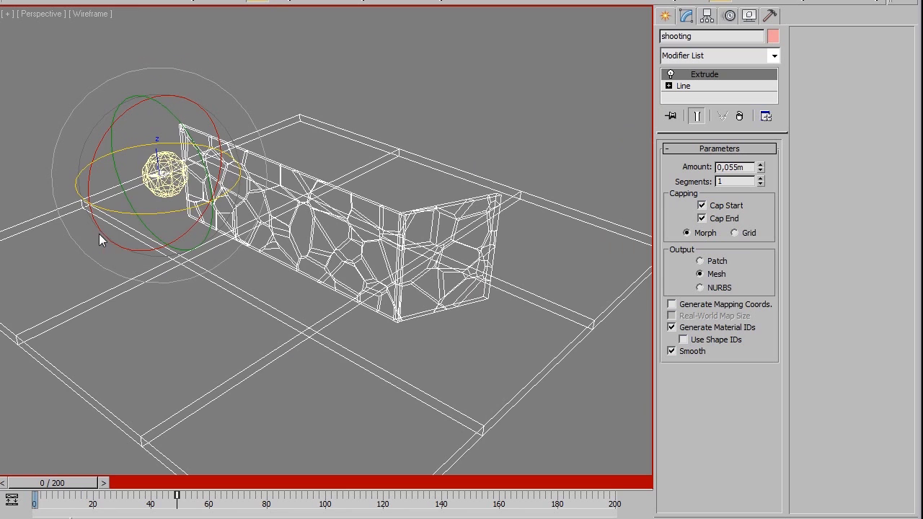
pyautogui.keyDown('alt'); pyautogui.moveTo(99, 234); pyautogui.dragTo(193, 233, button='middle'); pyautogui.keyUp('alt')
pyautogui.moveTo(193, 233); pyautogui.dragTo(219, 222)
pyautogui.press('w')
pyautogui.moveTo(180, 144); pyautogui.dragTo(79, 177)
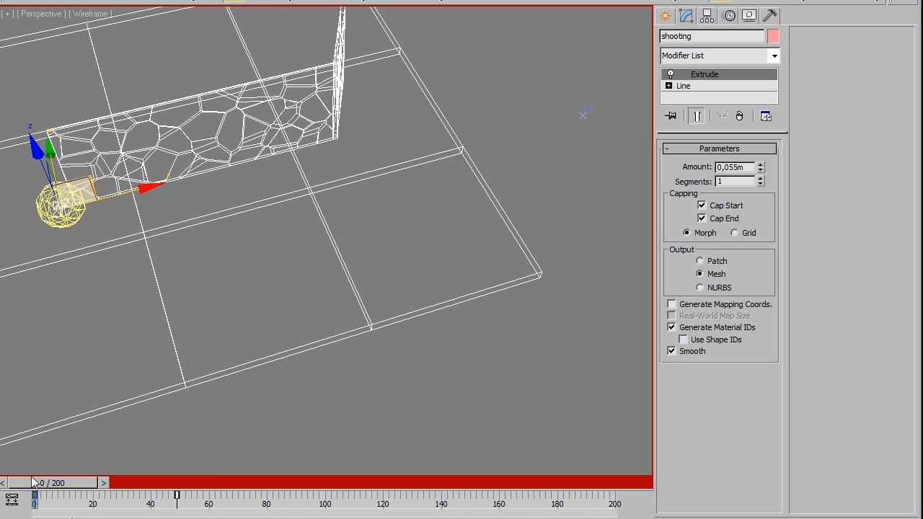
# At frame 34, move the shooting object to the outside of the wall's corner and adjust its height
pyautogui.moveTo(40, 486); pyautogui.dragTo(132, 465)
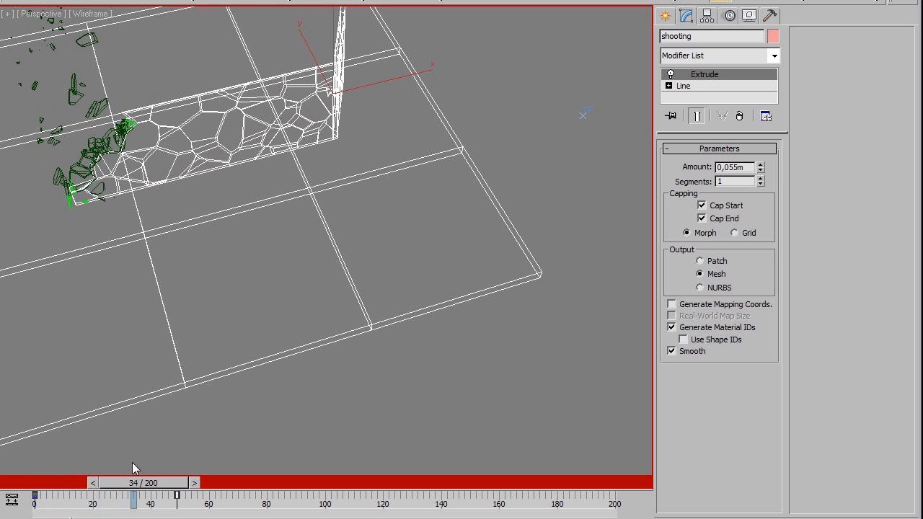
pyautogui.keyDown('alt'); pyautogui.moveTo(321, 218); pyautogui.dragTo(141, 274, button='middle'); pyautogui.keyUp('alt')
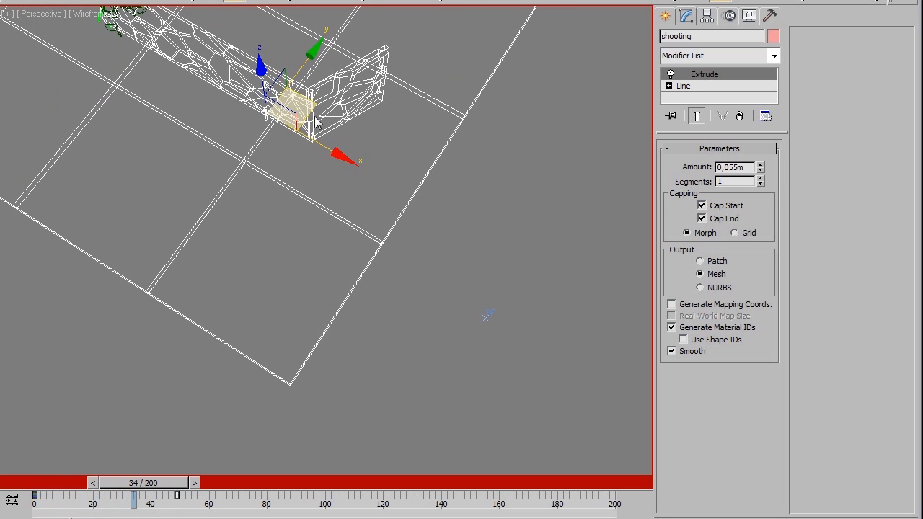
pyautogui.moveTo(341, 127); pyautogui.dragTo(335, 154)
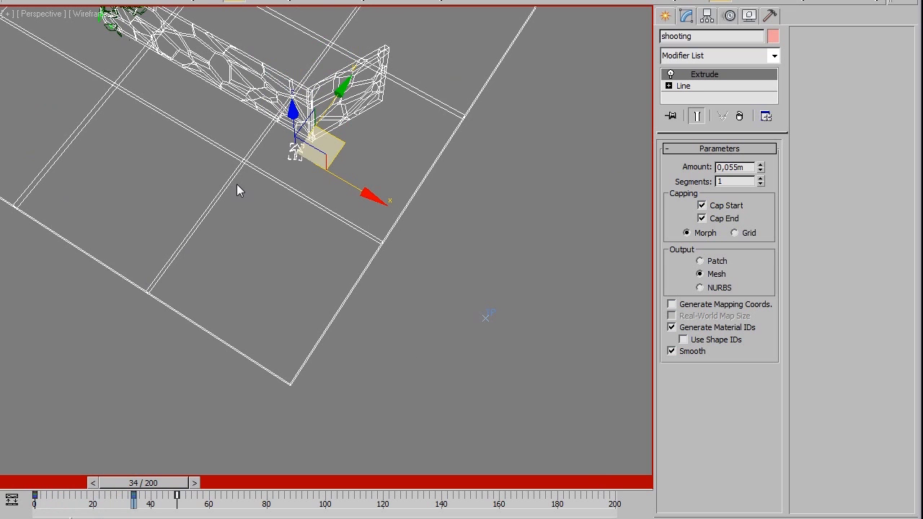
pyautogui.keyDown('alt'); pyautogui.moveTo(240, 191); pyautogui.dragTo(294, 106, button='middle'); pyautogui.keyUp('alt')
pyautogui.moveTo(293, 113); pyautogui.dragTo(306, 165)
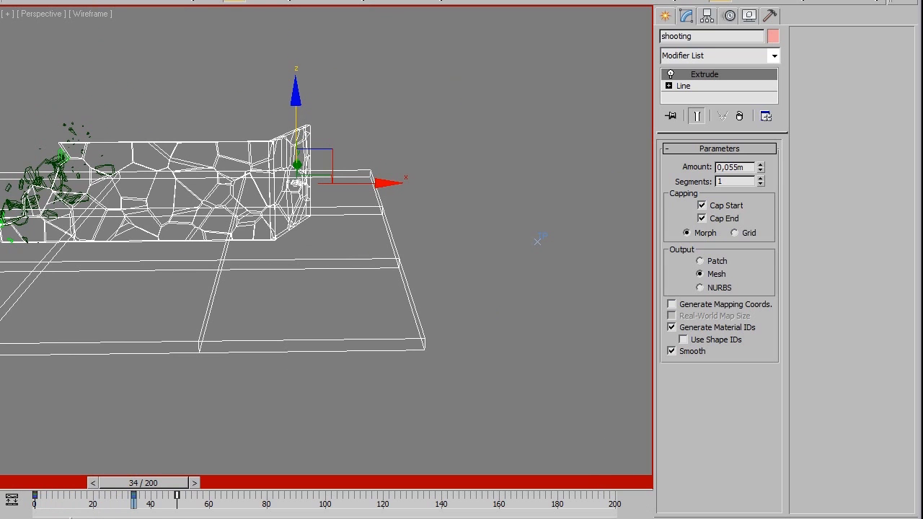
# Turn off Auto Key, return to frame 0, and move the shooting object's last two keys to about frames 106 and 178
pyautogui.press('n')
pyautogui.click(26, 481)
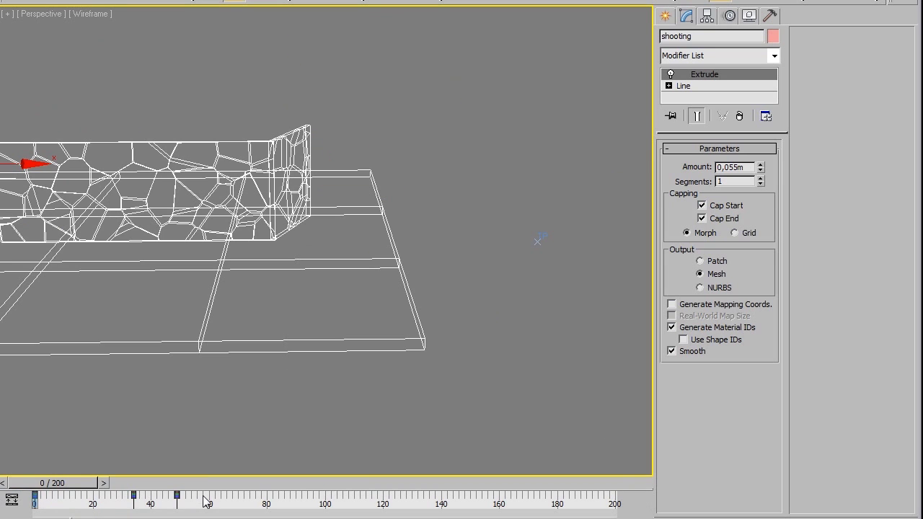
pyautogui.moveTo(203, 498); pyautogui.dragTo(552, 502)
pyautogui.click(413, 503)
pyautogui.scroll(-5, 436, 297)
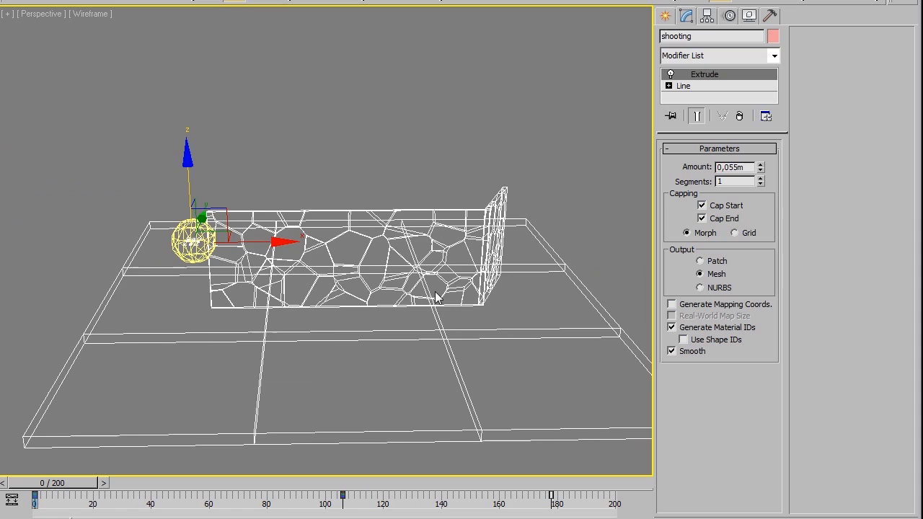
pyautogui.scroll(4, 331, 285)
pyautogui.scroll(5, 273, 267)
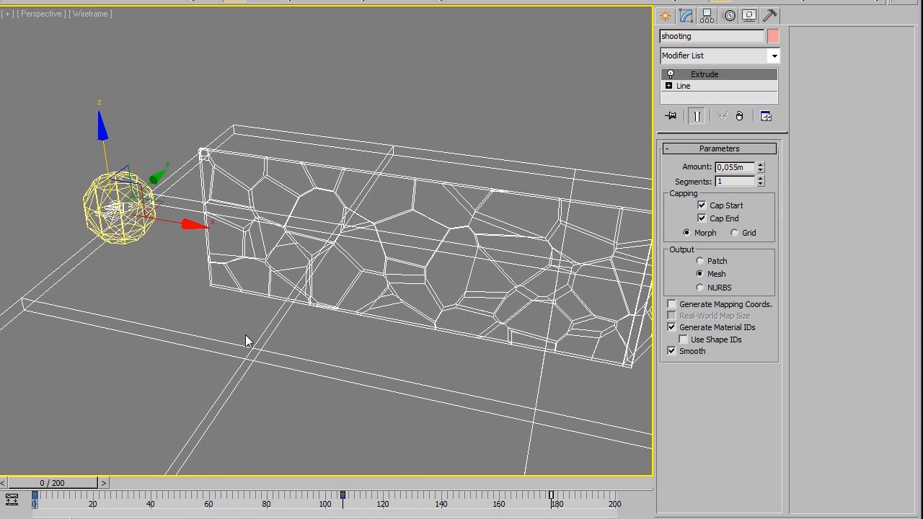
# Go to frame 39 in shaded display and set the Demolition Master bullets' birth type to particle/s
pyautogui.moveTo(58, 485); pyautogui.dragTo(165, 483)
pyautogui.press('F3')
pyautogui.moveTo(296, 232)
pyautogui.keyDown('alt'); pyautogui.mouseDown(button='middle')
pyautogui.moveTo(240, 282)
pyautogui.moveTo(263, 287)
pyautogui.mouseUp(button='middle'); pyautogui.keyUp('alt')
pyautogui.click(261, 283)
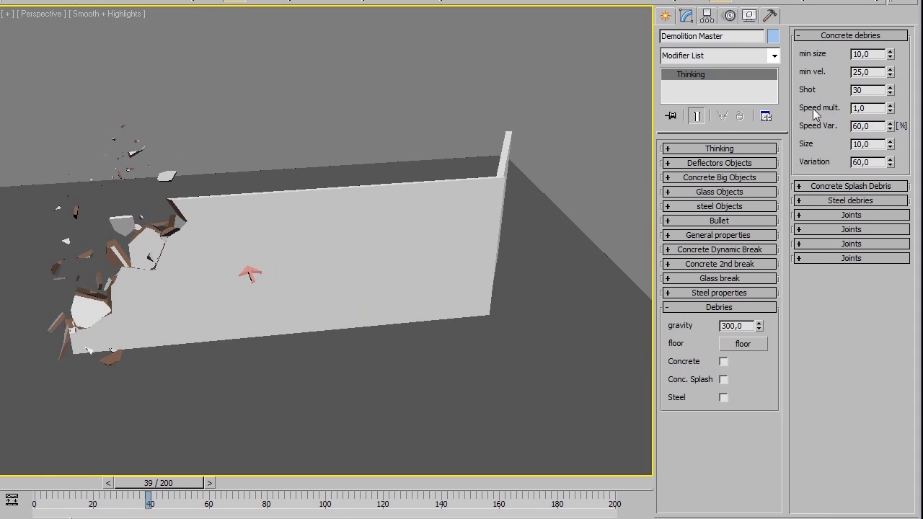
pyautogui.click(844, 36)
pyautogui.click(728, 222)
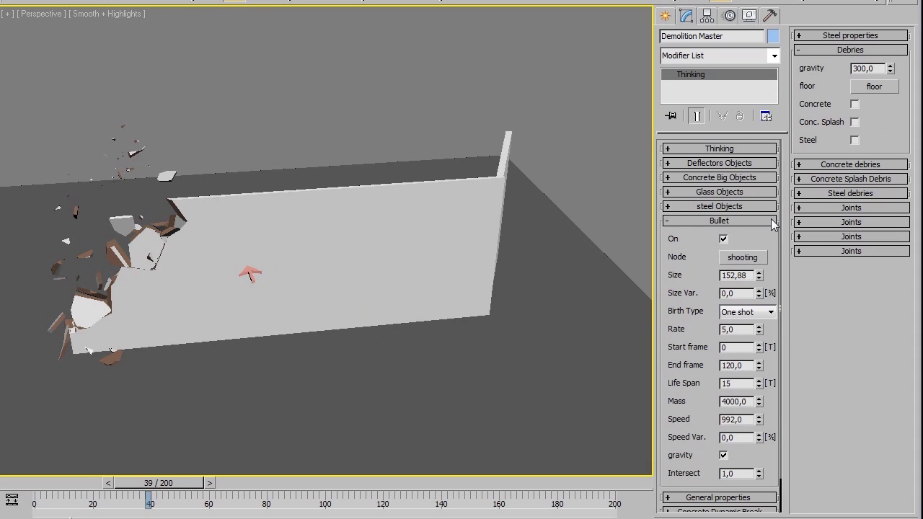
pyautogui.click(743, 312)
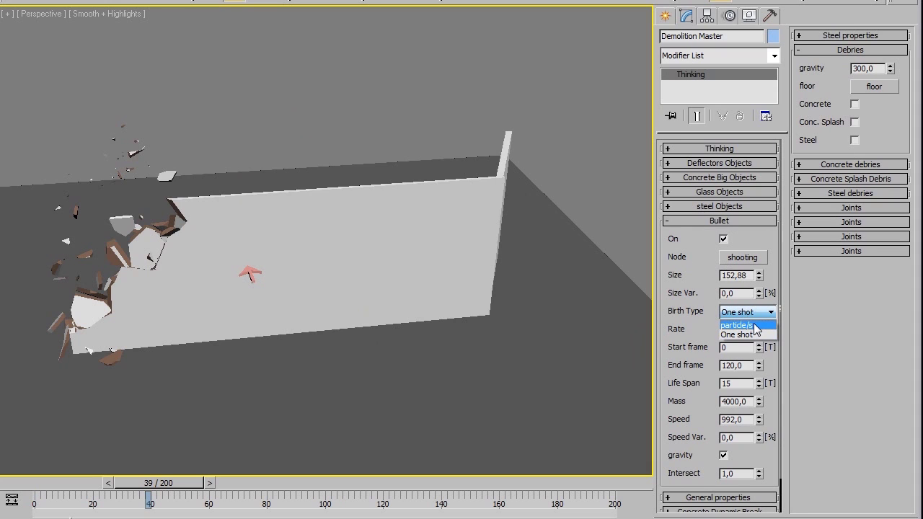
pyautogui.click(737, 325)
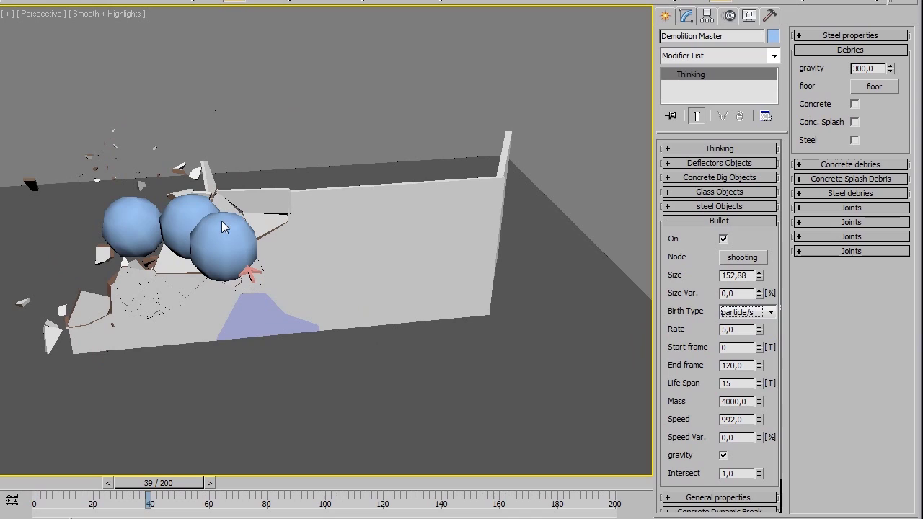
# Set the bullets' size to 100, size variation to 50 and rate to 2
pyautogui.doubleClick(748, 275)
pyautogui.write('100')
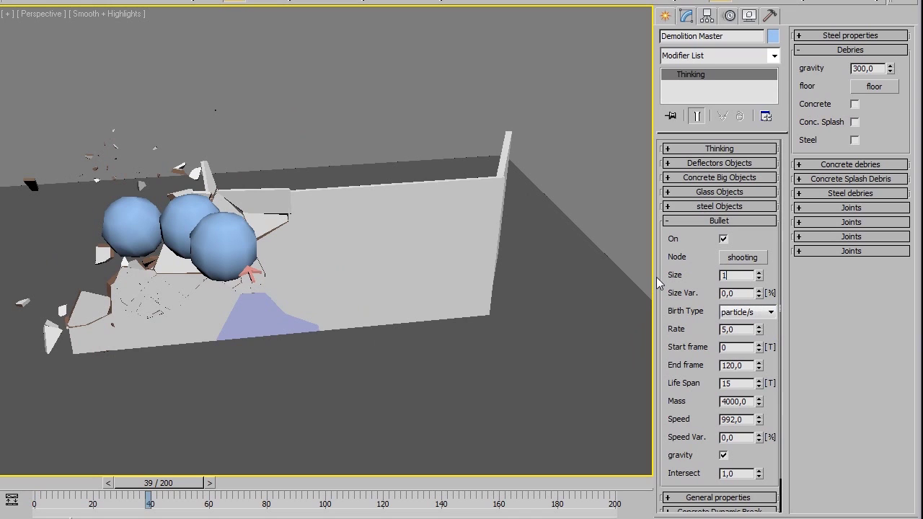
pyautogui.press('Return')
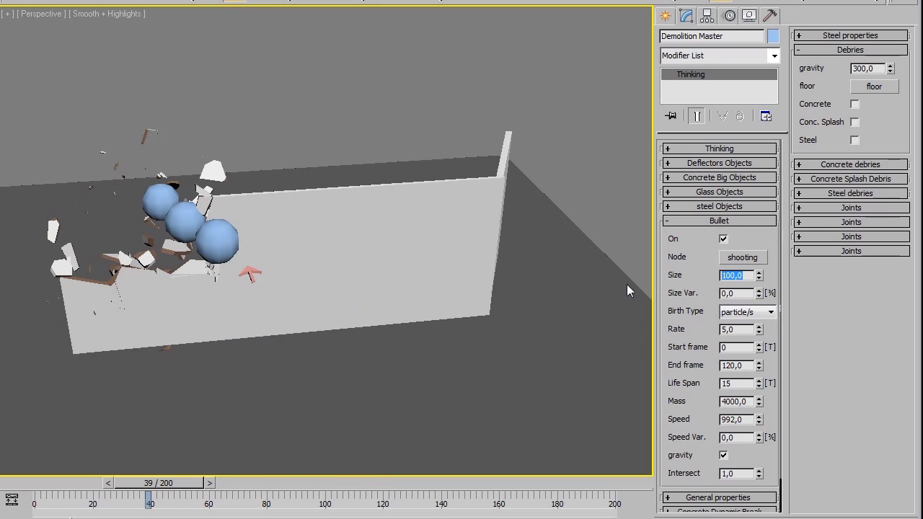
pyautogui.press('Tab')
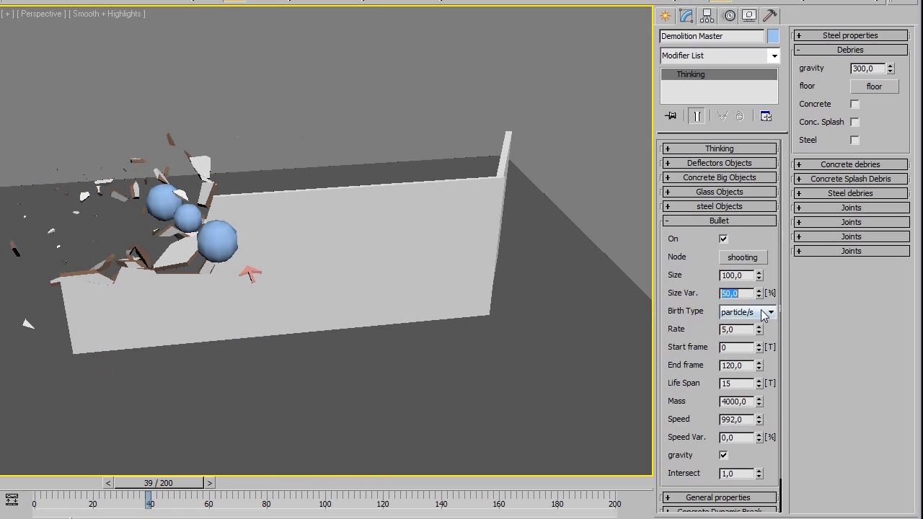
pyautogui.press('Tab')
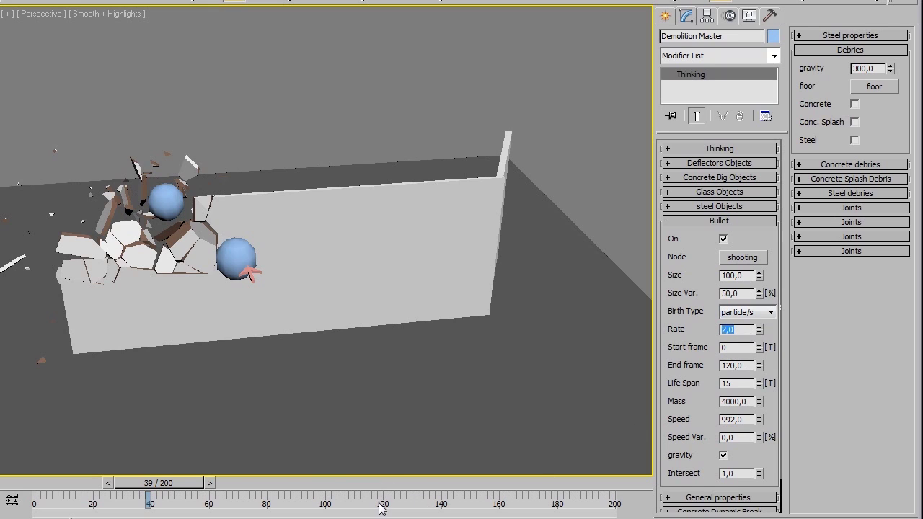
# Set the bullets' end frame to 150 and their speed variation to 50
pyautogui.doubleClick(748, 365)
pyautogui.write('20')
pyautogui.press('BackSpace')
pyautogui.press('BackSpace')
pyautogui.press('BackSpace')
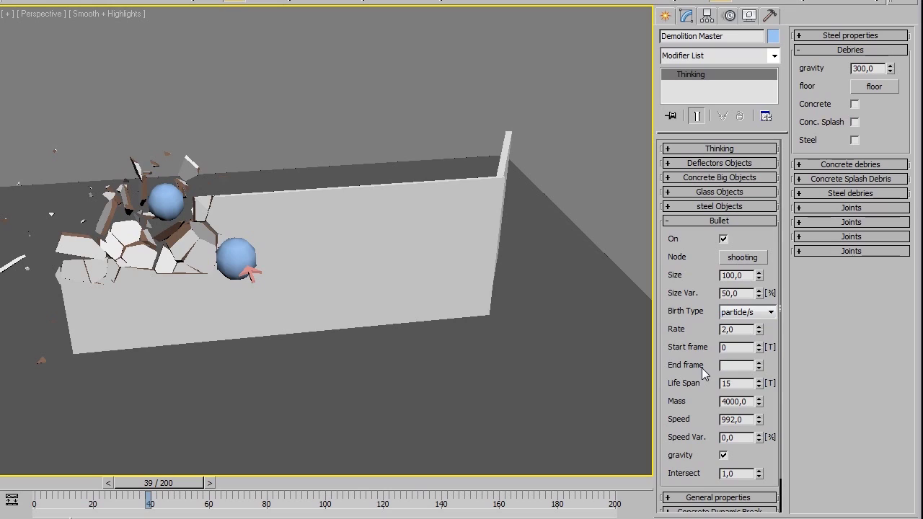
pyautogui.write('150')
pyautogui.press('Return')
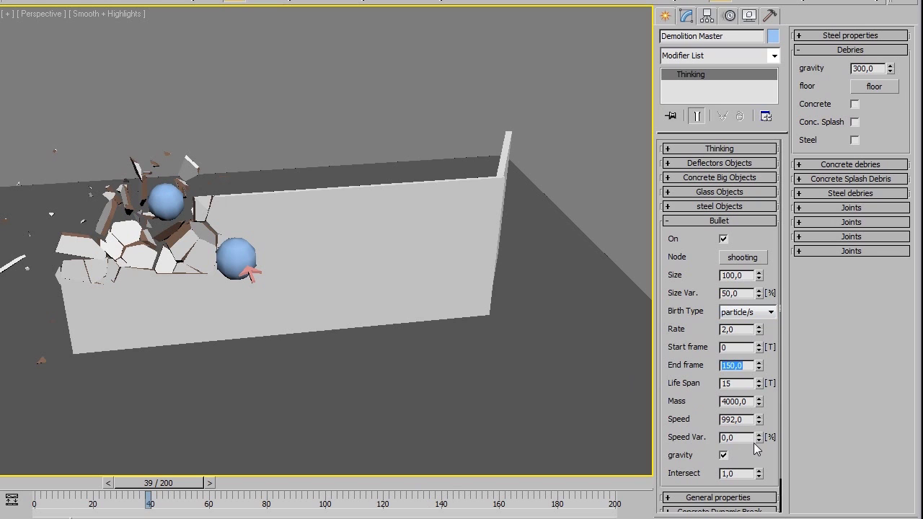
pyautogui.moveTo(750, 438); pyautogui.dragTo(622, 447)
pyautogui.write('50')
pyautogui.press('Return')
# Play the simulation from frame 0 to about frame 169 and examine the broken wall and rubble from above
pyautogui.keyDown('alt'); pyautogui.moveTo(145, 292); pyautogui.dragTo(327, 159, button='middle'); pyautogui.keyUp('alt')
pyautogui.moveTo(158, 482); pyautogui.dragTo(36, 485)
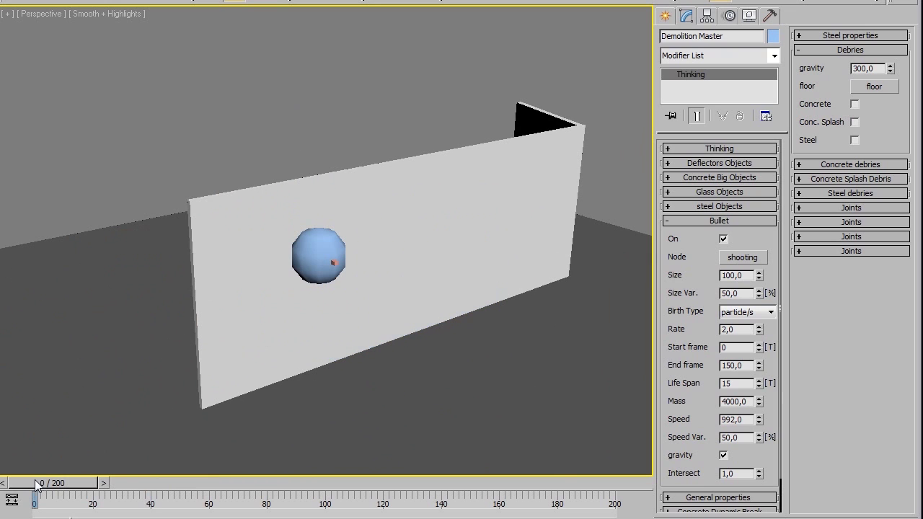
pyautogui.press('/')
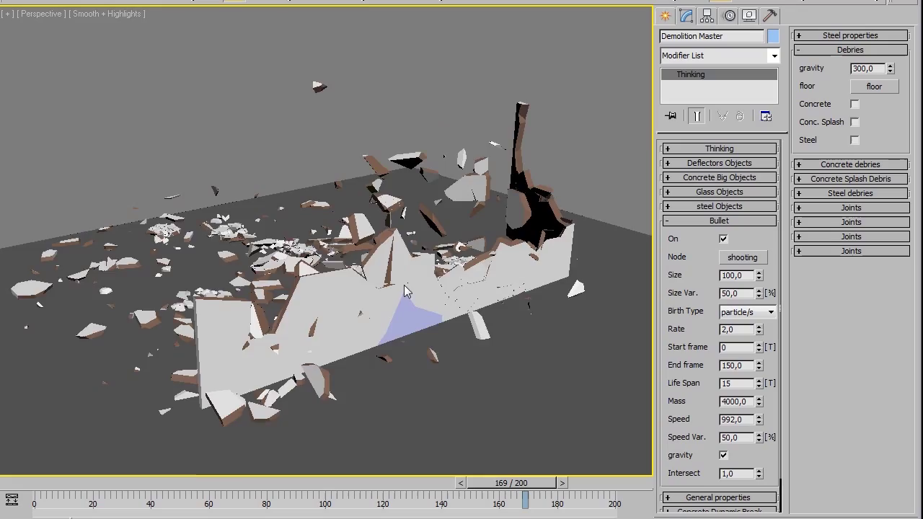
pyautogui.keyDown('alt'); pyautogui.moveTo(403, 285); pyautogui.dragTo(149, 11, button='middle'); pyautogui.keyUp('alt')
pyautogui.scroll(-2, 390, 262)
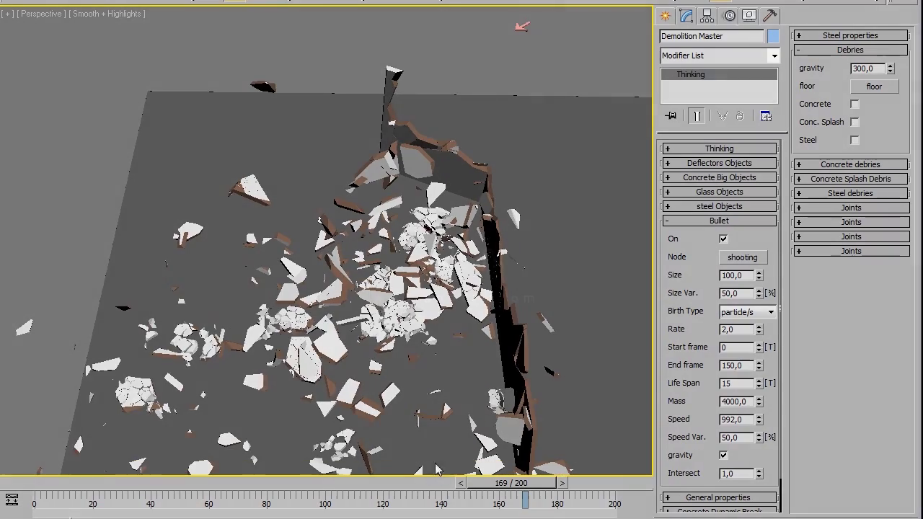